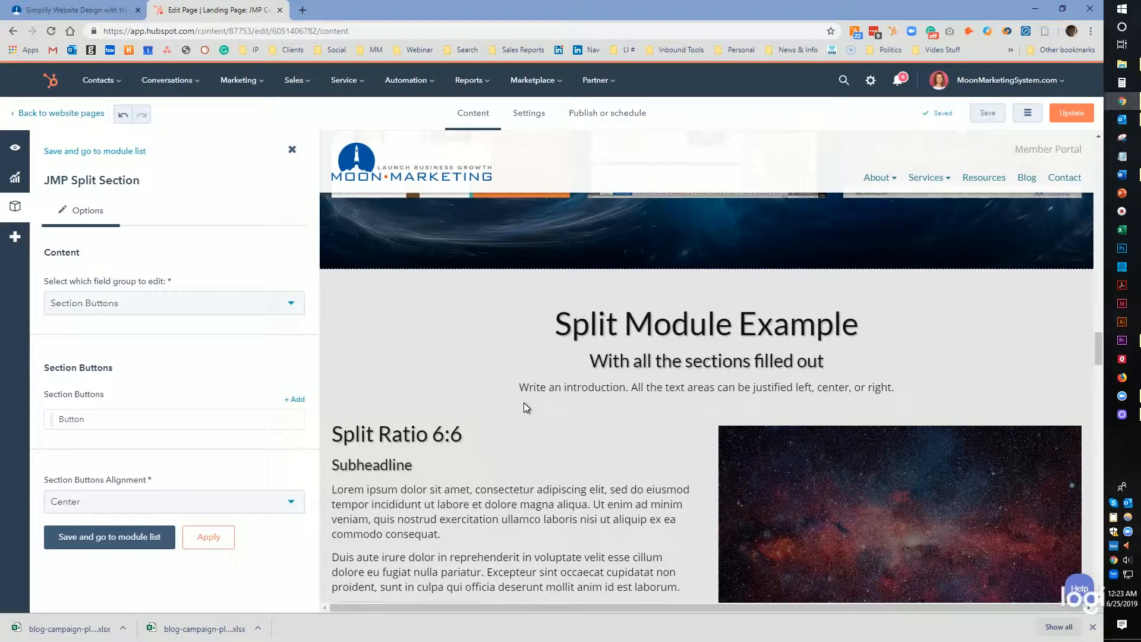
Switch the module's field group to Section Header.
{"action": "left_click", "coordinate": [215, 307]}
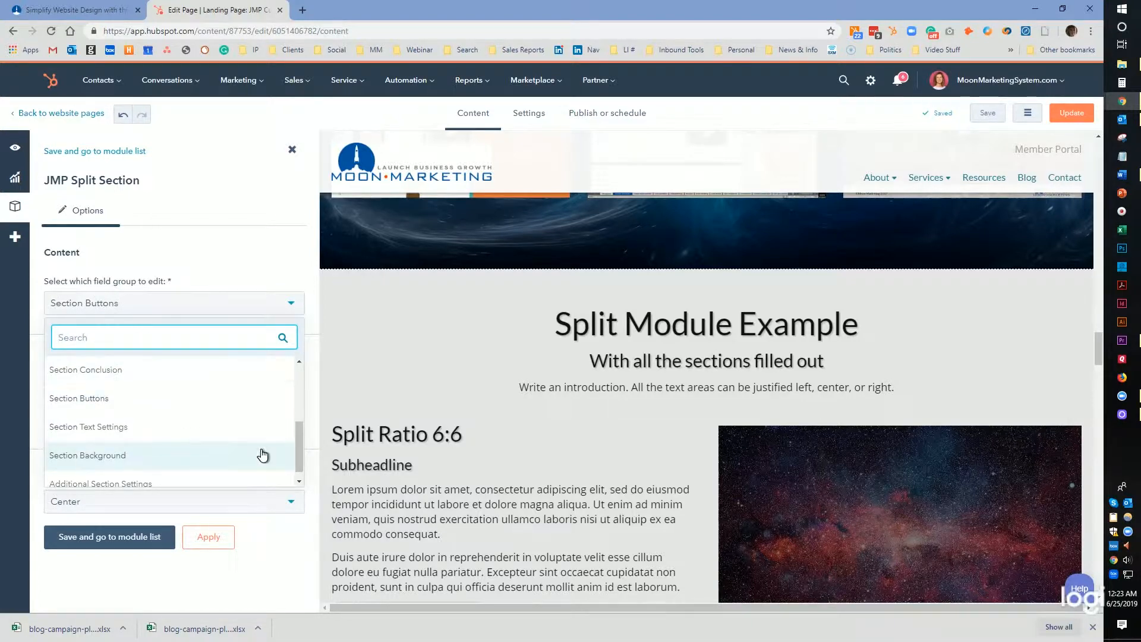
{"action": "left_click_drag", "start_coordinate": [299, 441], "coordinate": [250, 372]}
{"action": "left_click", "coordinate": [178, 374]}
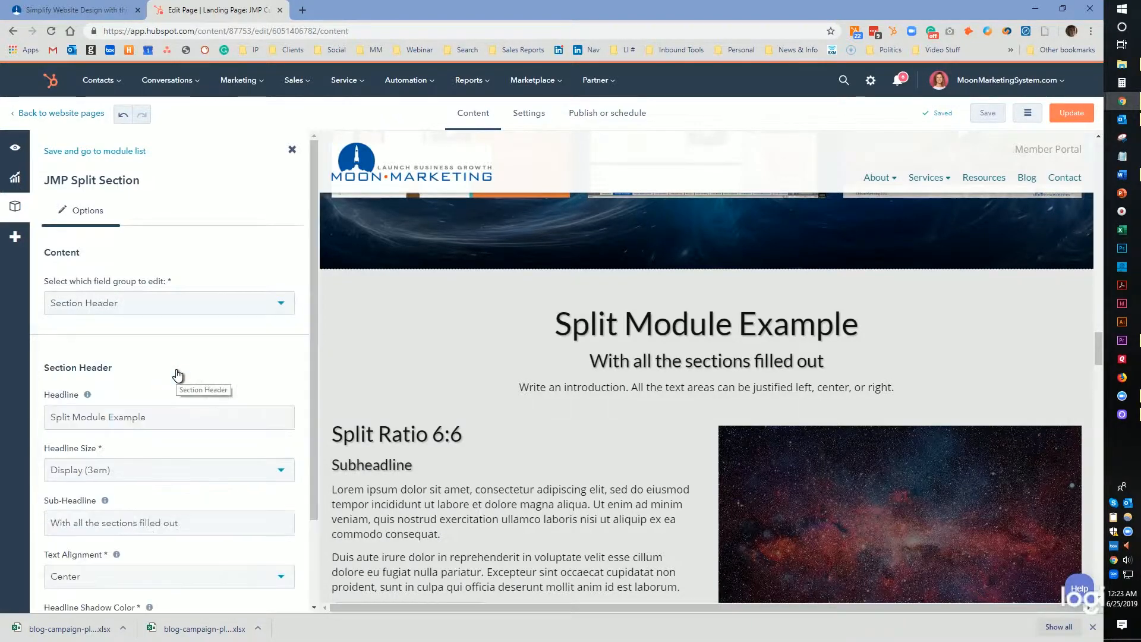
Examine the Section Header fields: headline, headline size, sub-headline and text alignment options.
{"action": "left_click_drag", "start_coordinate": [871, 330], "coordinate": [504, 327]}
{"action": "left_click_drag", "start_coordinate": [149, 417], "coordinate": [2, 416]}
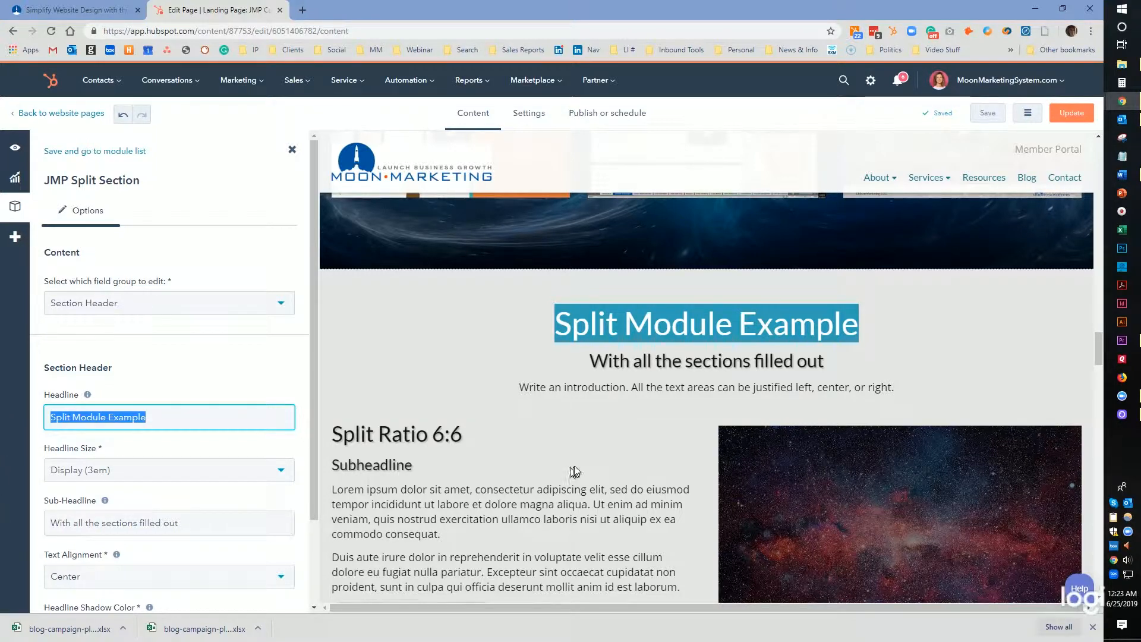
{"action": "left_click", "coordinate": [266, 473]}
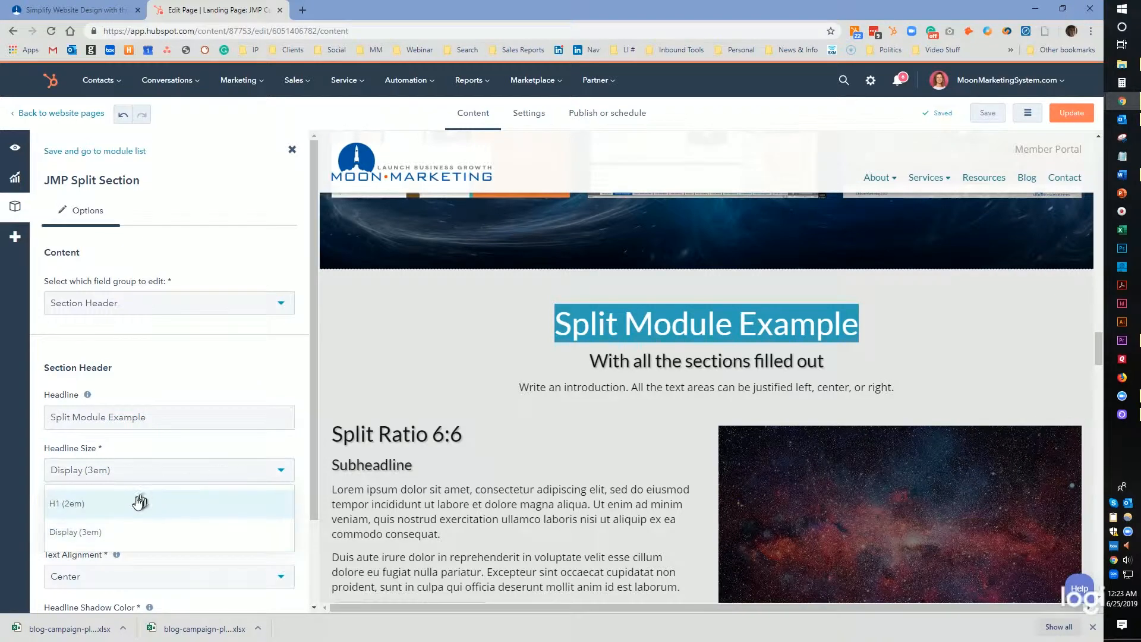
{"action": "left_click", "coordinate": [171, 379]}
{"action": "triple_click", "coordinate": [196, 523]}
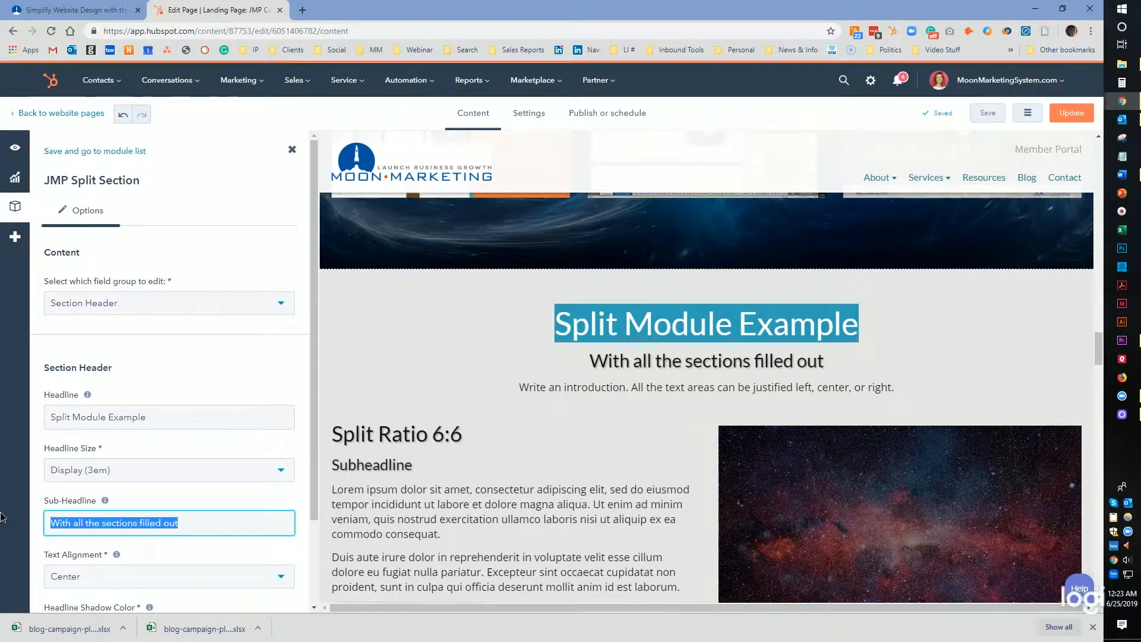
{"action": "scroll", "coordinate": [99, 533], "scroll_direction": "down", "scroll_amount": 1}
{"action": "scroll", "coordinate": [99, 533], "scroll_direction": "down", "scroll_amount": 1}
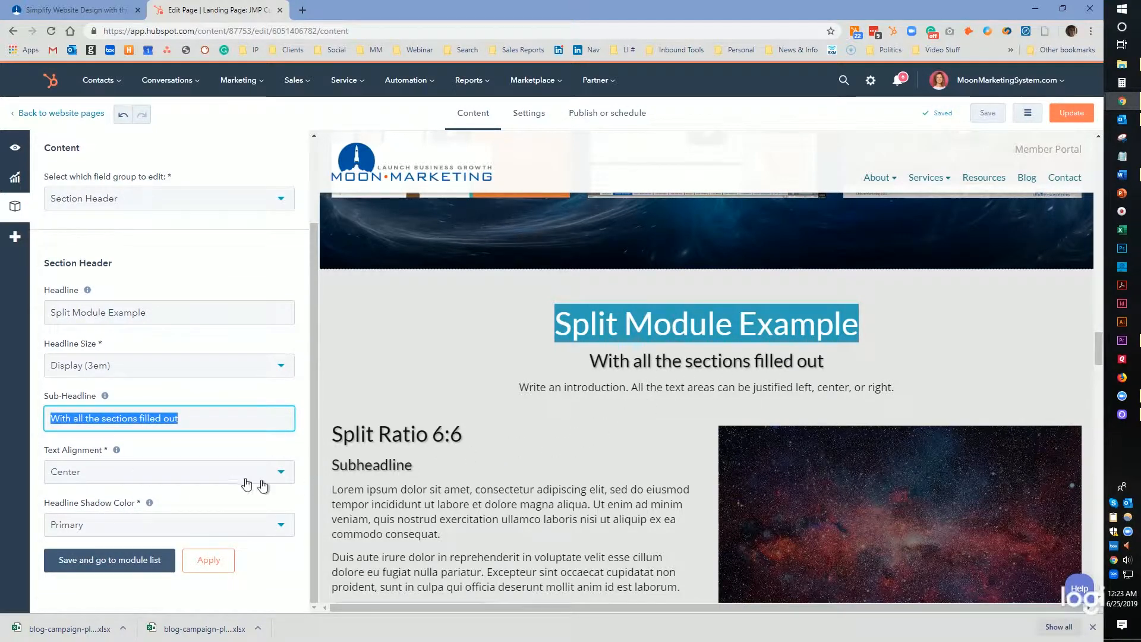
{"action": "left_click", "coordinate": [178, 476]}
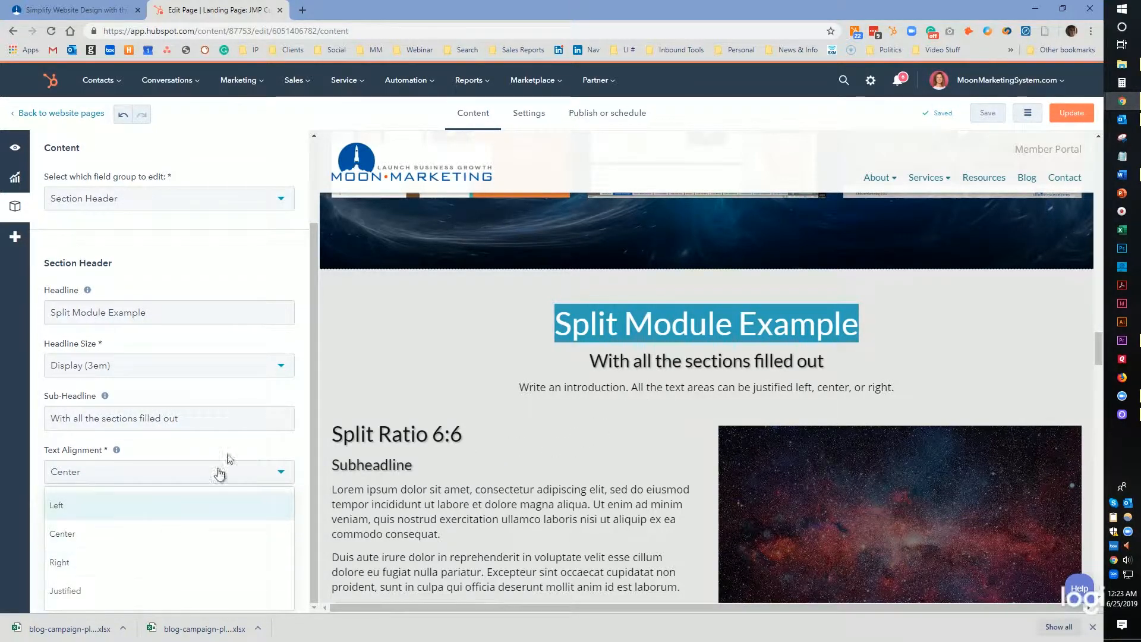
{"action": "left_click", "coordinate": [284, 260]}
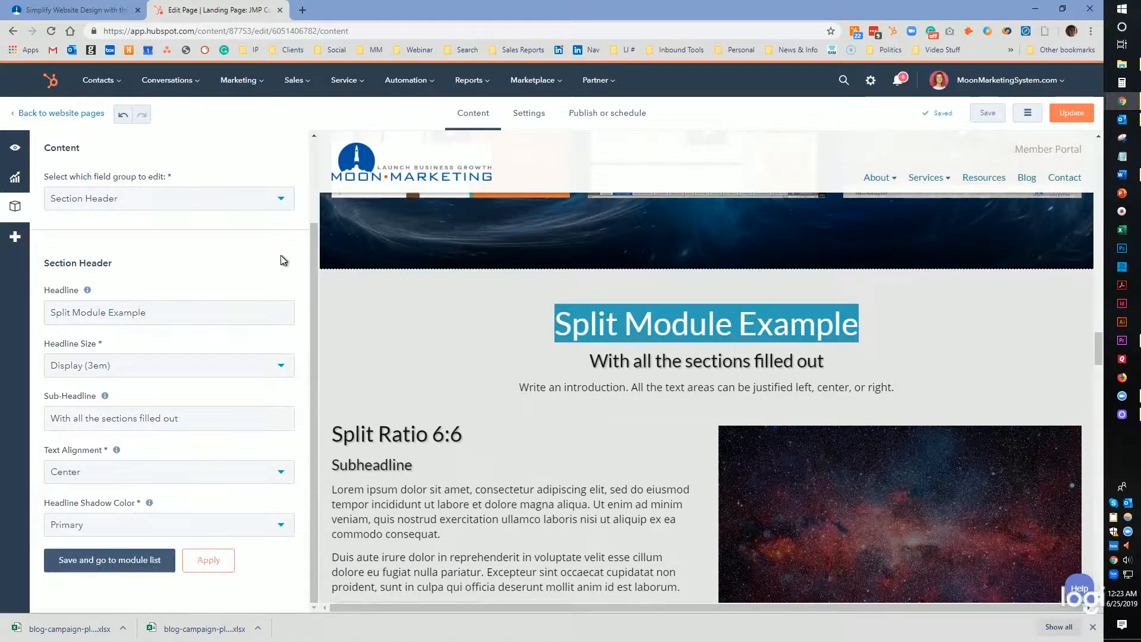
Switch to the Section Introduction field group and inspect its rich text.
{"action": "left_click", "coordinate": [132, 204]}
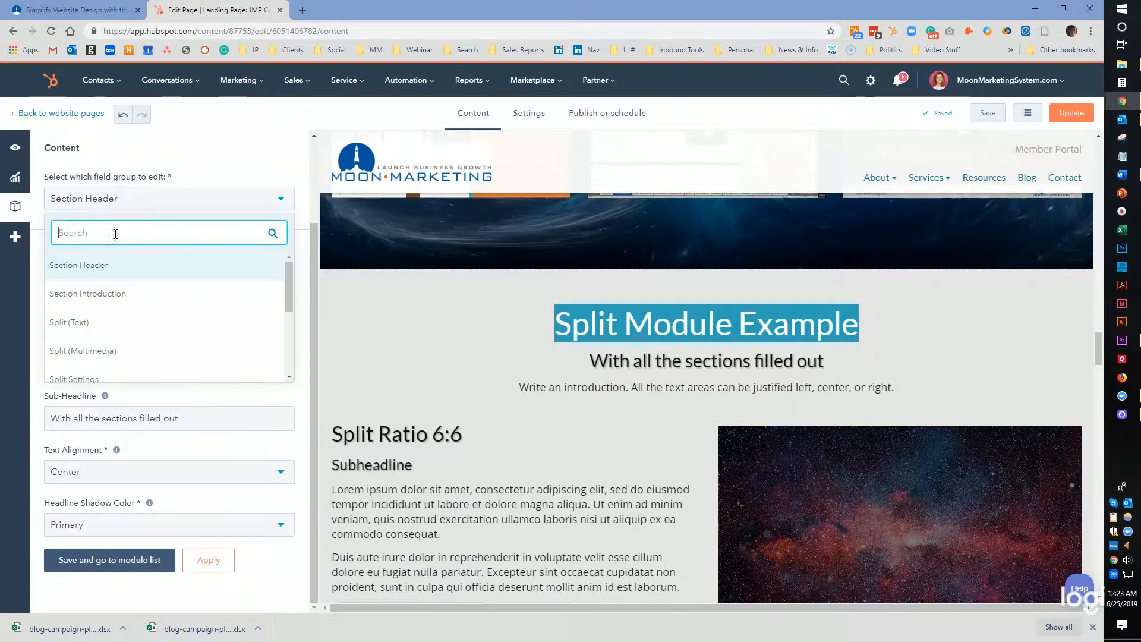
{"action": "left_click", "coordinate": [110, 291]}
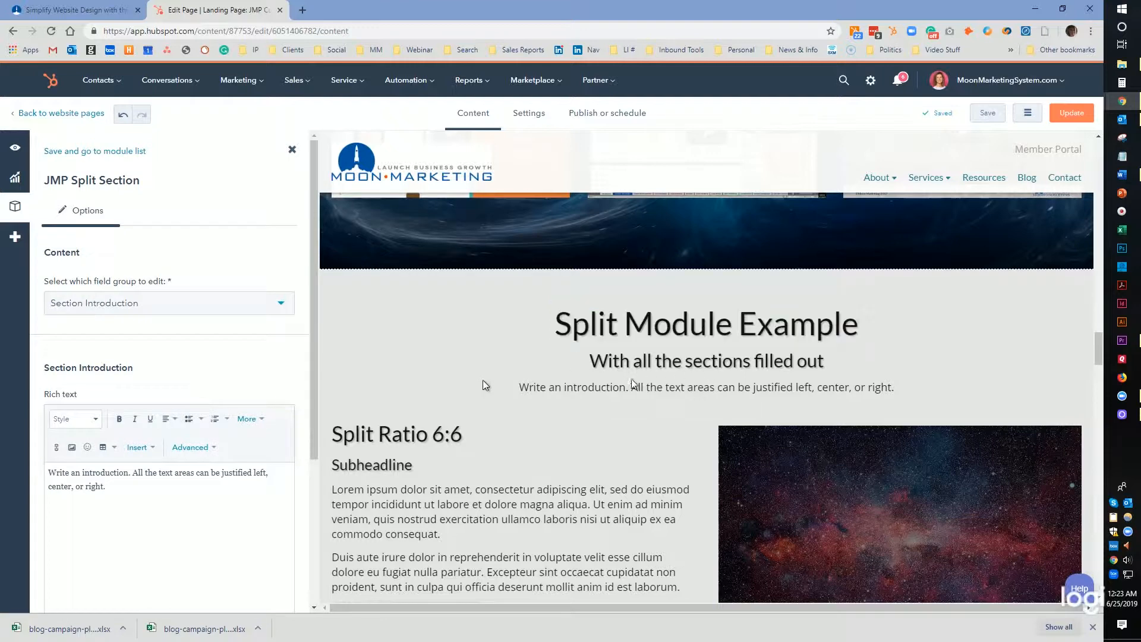
{"action": "left_click_drag", "start_coordinate": [98, 479], "coordinate": [47, 486]}
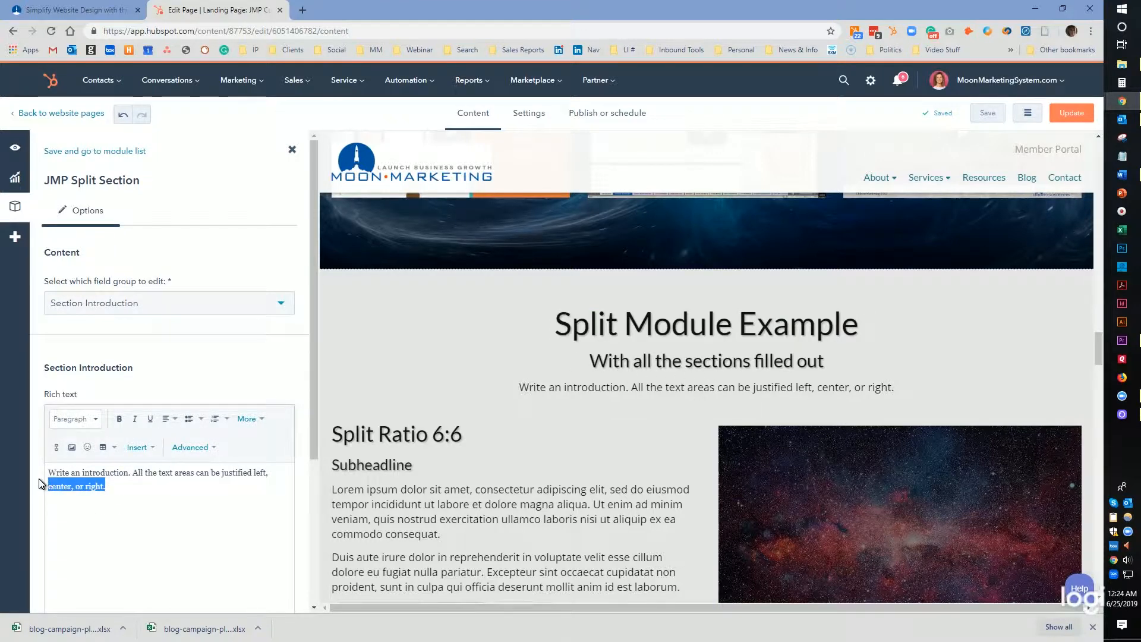
Switch to the Split (Text) field group and review its headline, sub-headline, rich text and list options.
{"action": "left_click", "coordinate": [212, 312]}
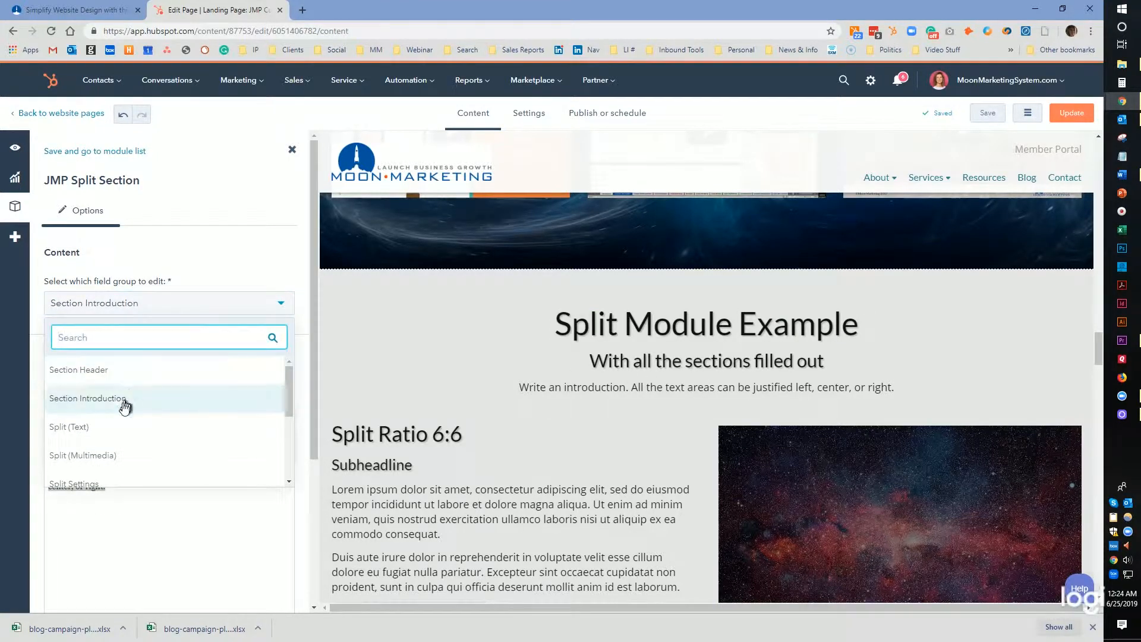
{"action": "left_click", "coordinate": [112, 427]}
{"action": "left_click_drag", "start_coordinate": [113, 422], "coordinate": [61, 414]}
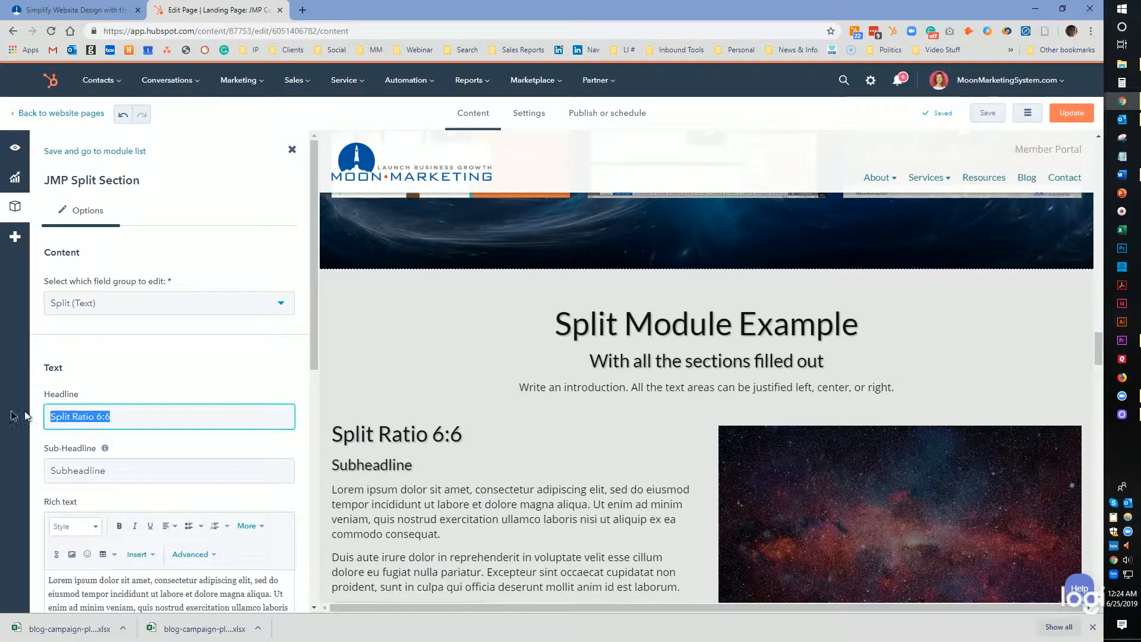
{"action": "left_click_drag", "start_coordinate": [104, 470], "coordinate": [40, 462]}
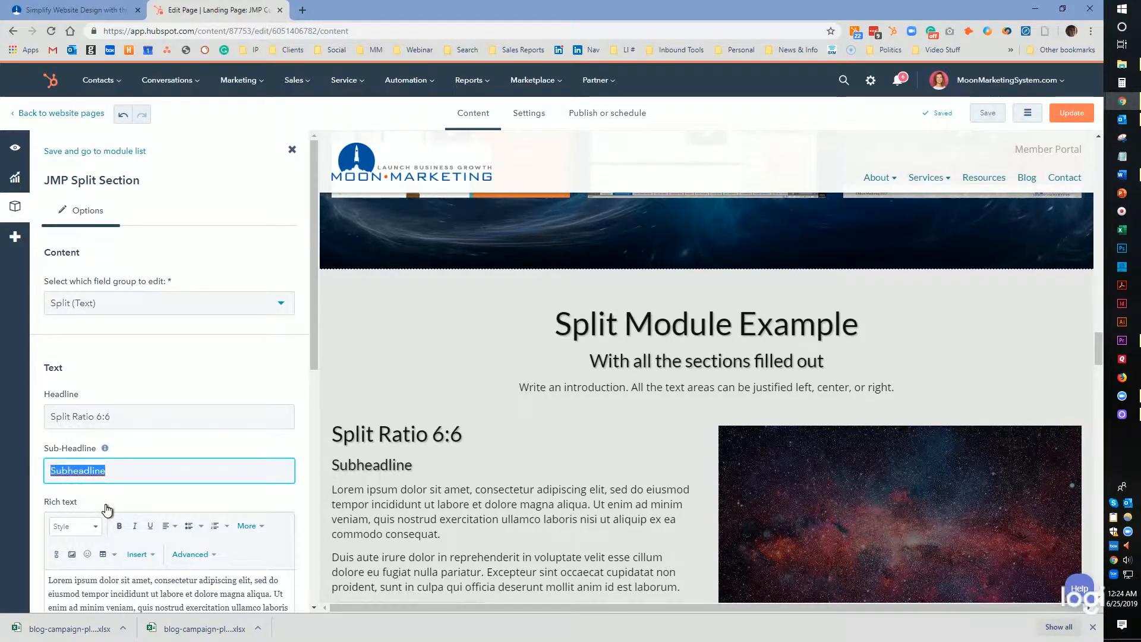
{"action": "scroll", "coordinate": [107, 510], "scroll_direction": "down", "scroll_amount": 3}
{"action": "left_click_drag", "start_coordinate": [138, 530], "coordinate": [16, 422]}
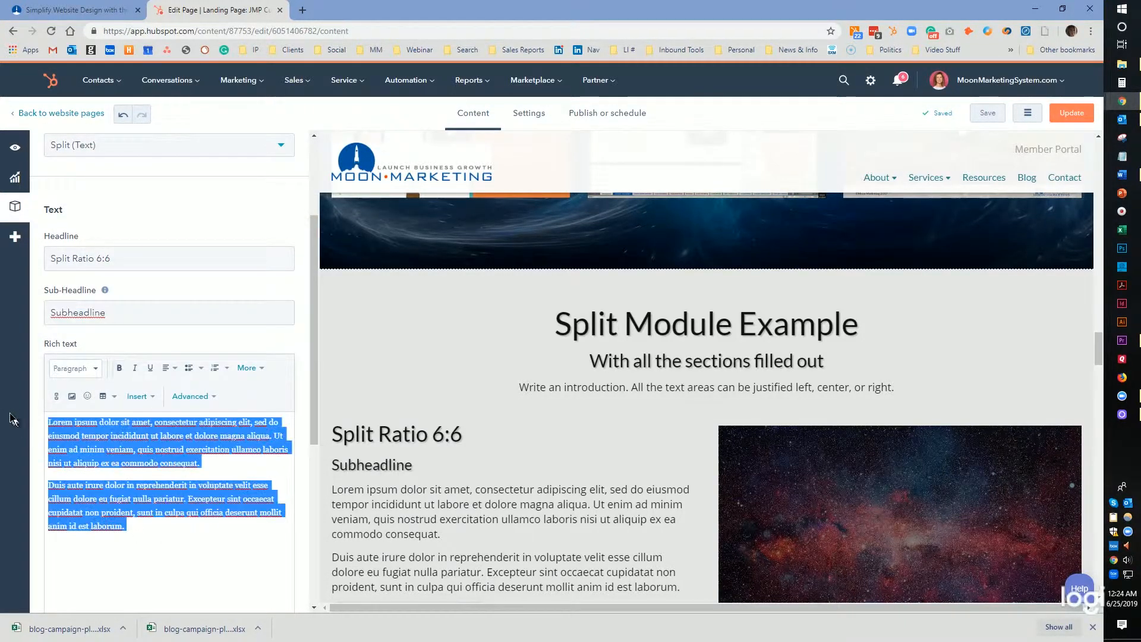
{"action": "scroll", "coordinate": [220, 521], "scroll_direction": "down", "scroll_amount": 5}
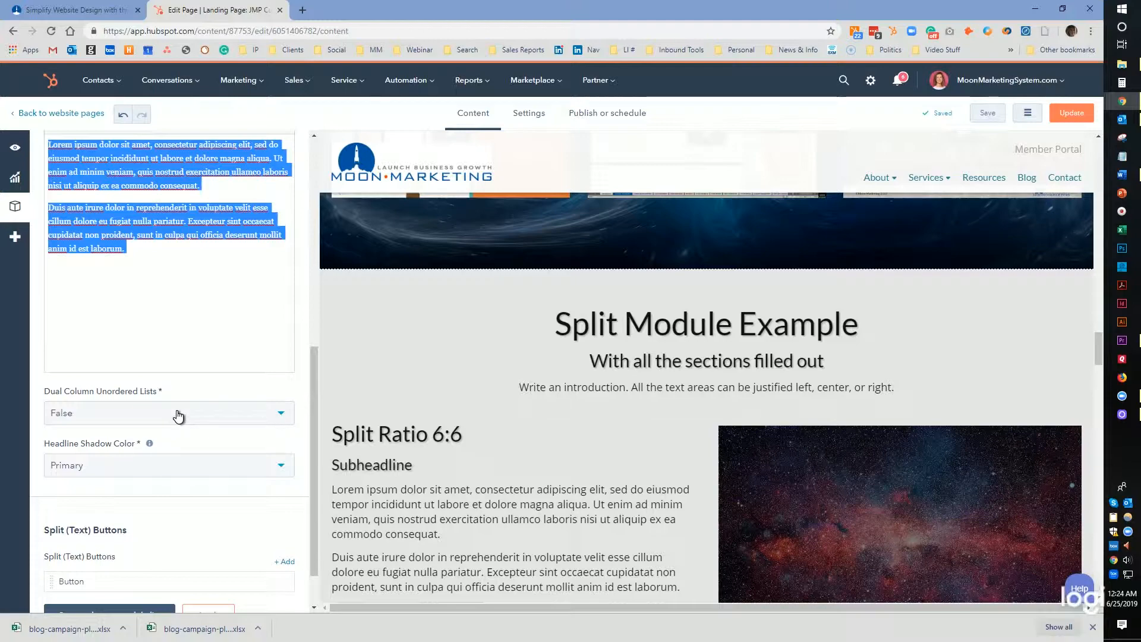
{"action": "scroll", "coordinate": [177, 415], "scroll_direction": "down", "scroll_amount": 1}
{"action": "scroll", "coordinate": [502, 502], "scroll_direction": "down", "scroll_amount": 1}
{"action": "scroll", "coordinate": [503, 502], "scroll_direction": "down", "scroll_amount": 2}
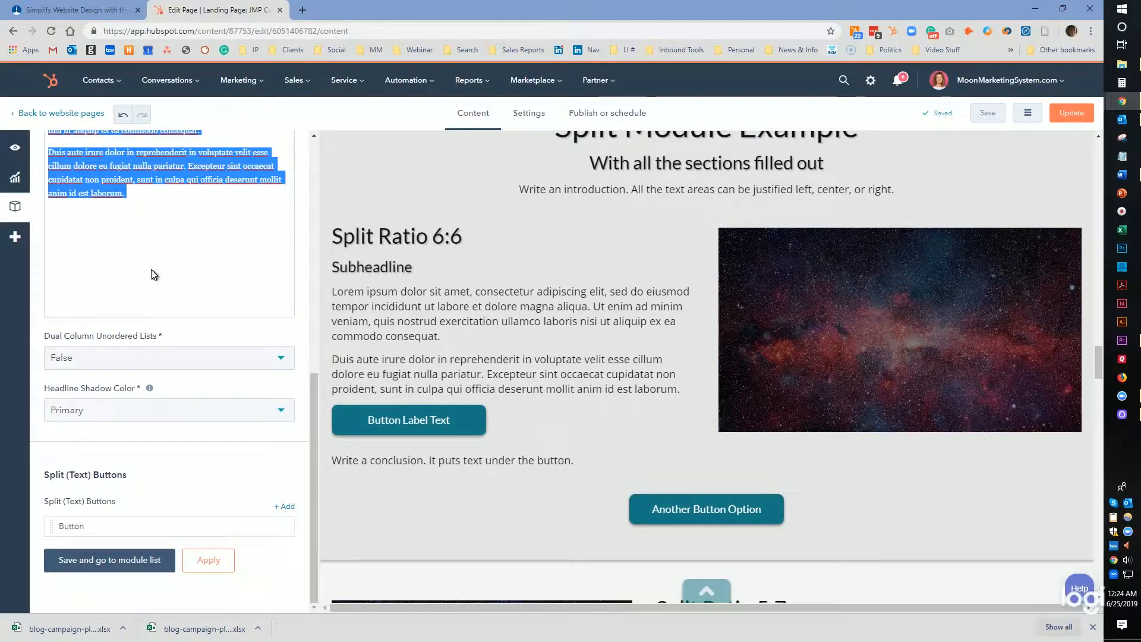
{"action": "scroll", "coordinate": [153, 274], "scroll_direction": "up", "scroll_amount": 3}
{"action": "scroll", "coordinate": [167, 416], "scroll_direction": "down", "scroll_amount": 3}
Open the Split (Text) button item and review its label and link parameter fields.
{"action": "left_click", "coordinate": [262, 526]}
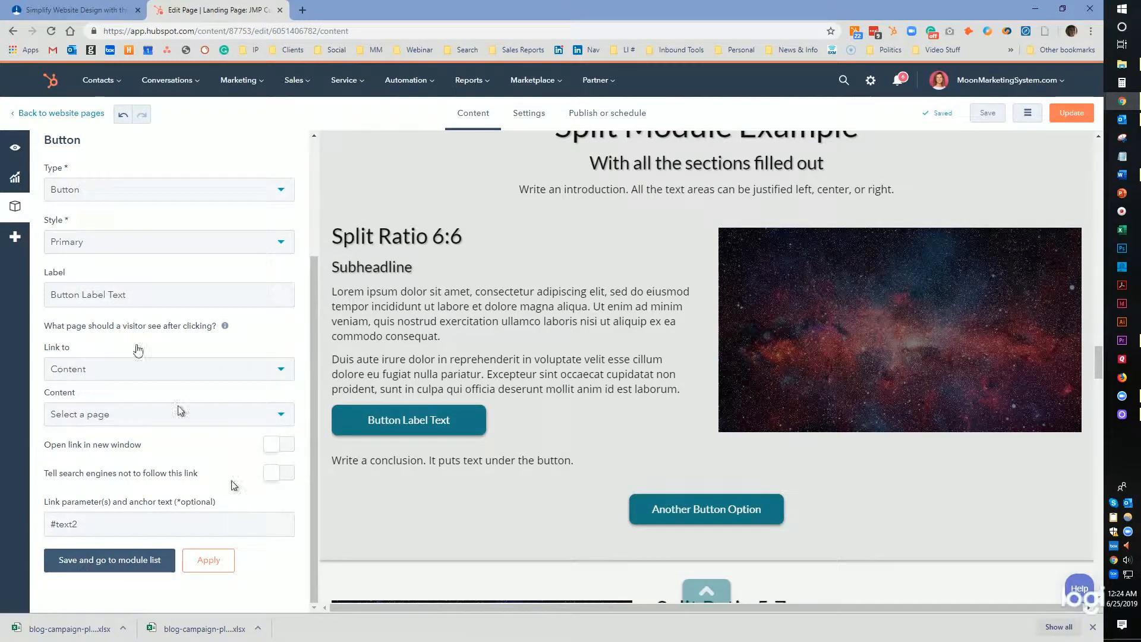
{"action": "triple_click", "coordinate": [118, 295]}
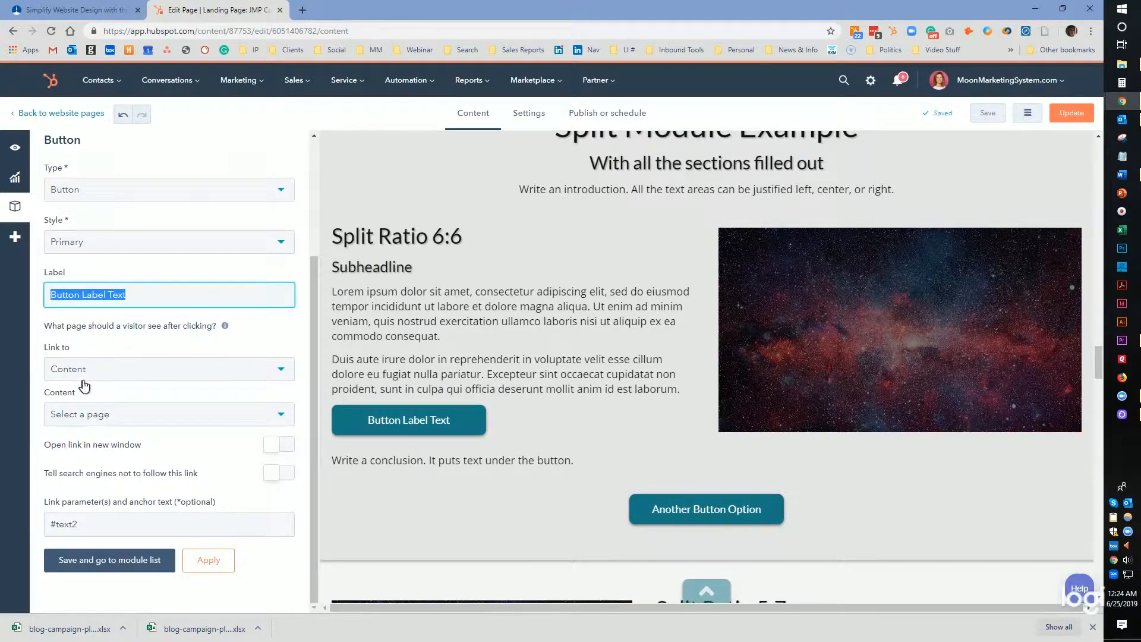
{"action": "left_click_drag", "start_coordinate": [94, 520], "coordinate": [1, 515]}
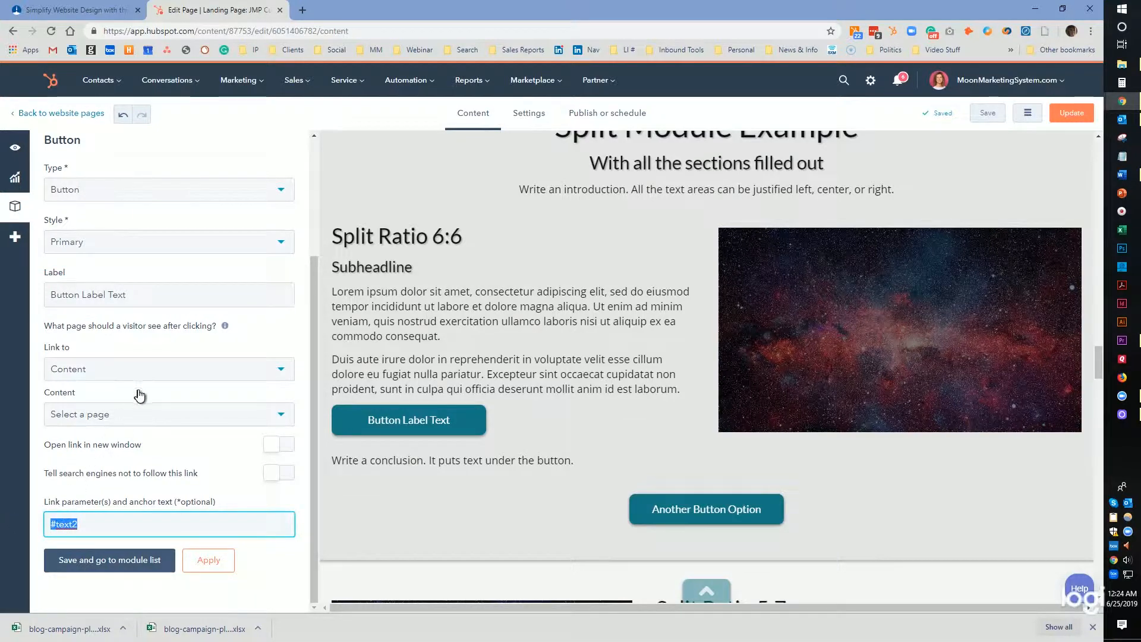
Return to the JMP Split Section and switch to the Split (Multimedia) field group.
{"action": "scroll", "coordinate": [136, 354], "scroll_direction": "up", "scroll_amount": 3}
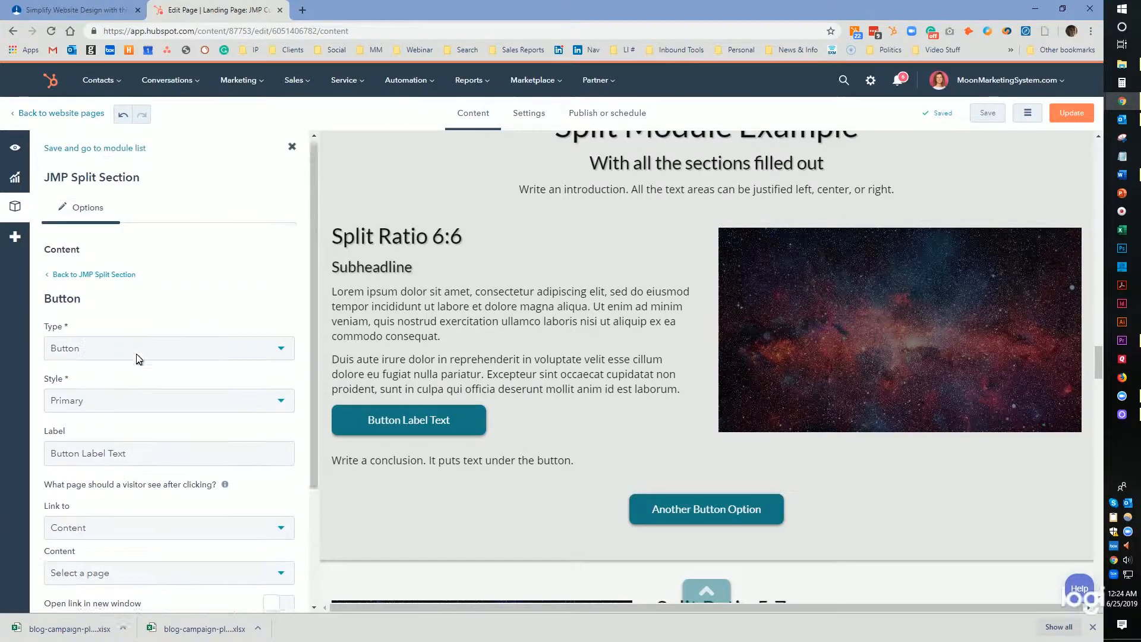
{"action": "left_click", "coordinate": [113, 275]}
{"action": "left_click", "coordinate": [128, 301]}
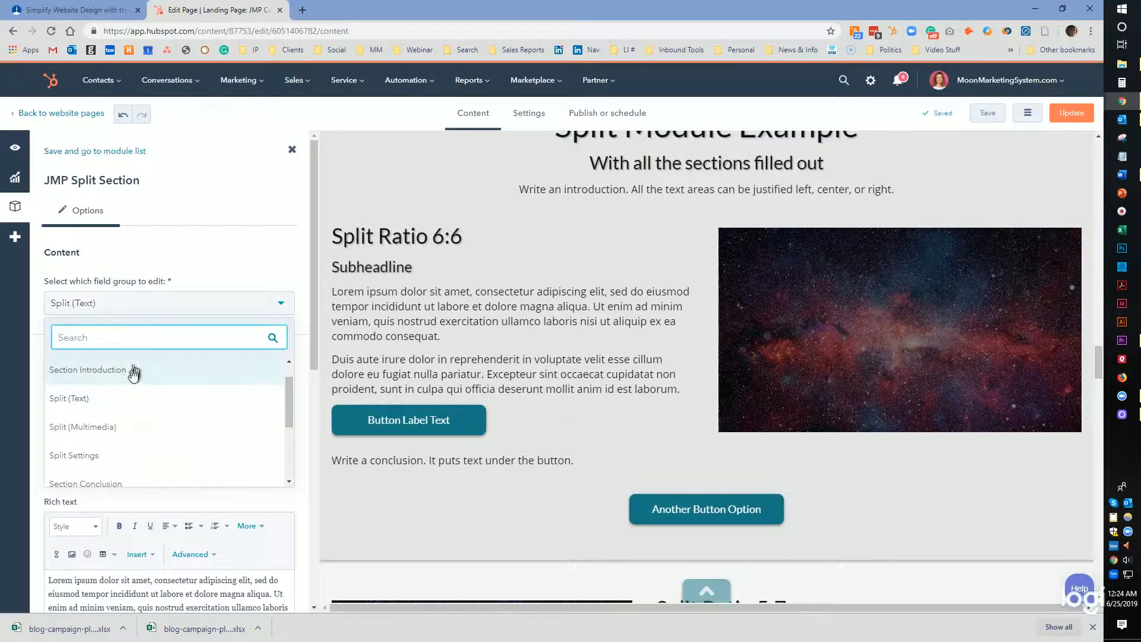
{"action": "left_click", "coordinate": [112, 427]}
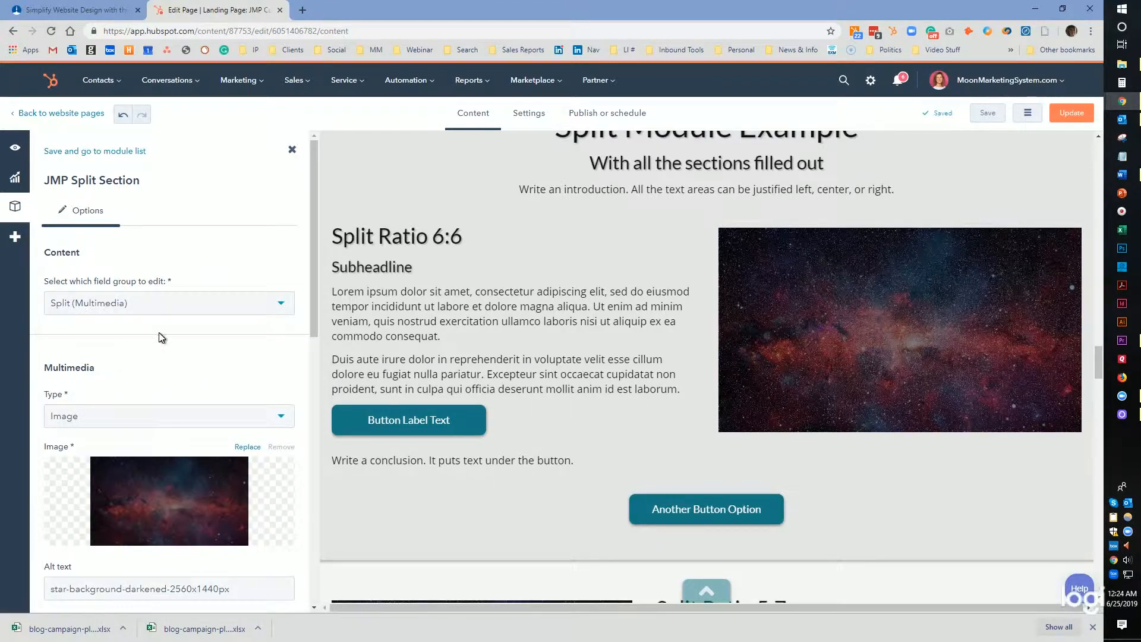
Review the multimedia type options and the image, alt text and style settings.
{"action": "scroll", "coordinate": [181, 359], "scroll_direction": "down", "scroll_amount": 1}
{"action": "left_click", "coordinate": [177, 343]}
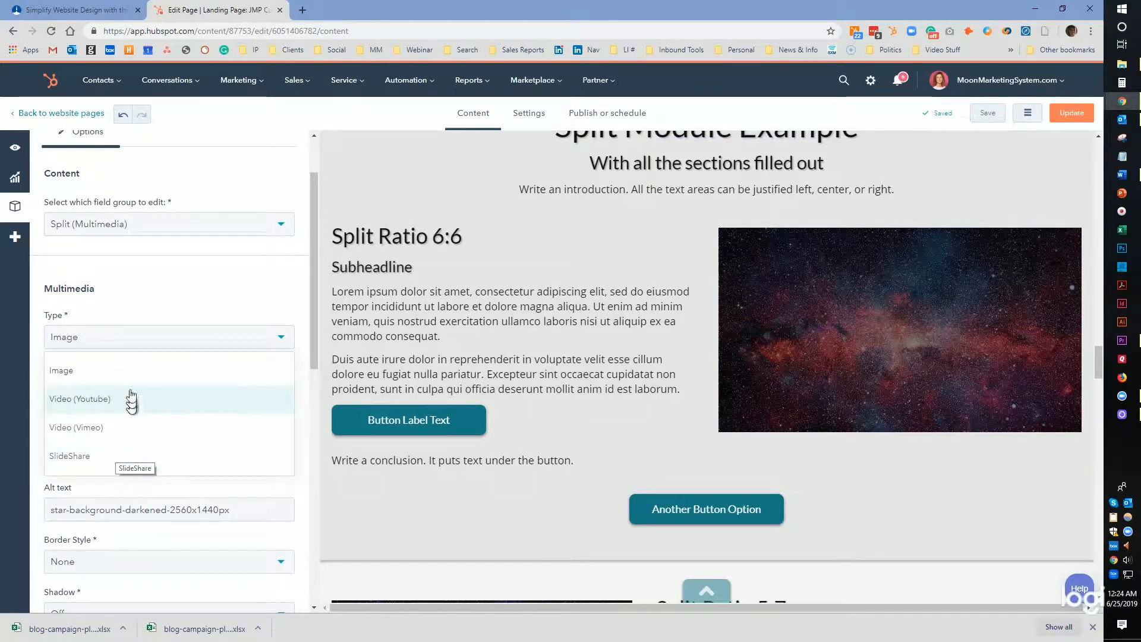
{"action": "left_click", "coordinate": [186, 304]}
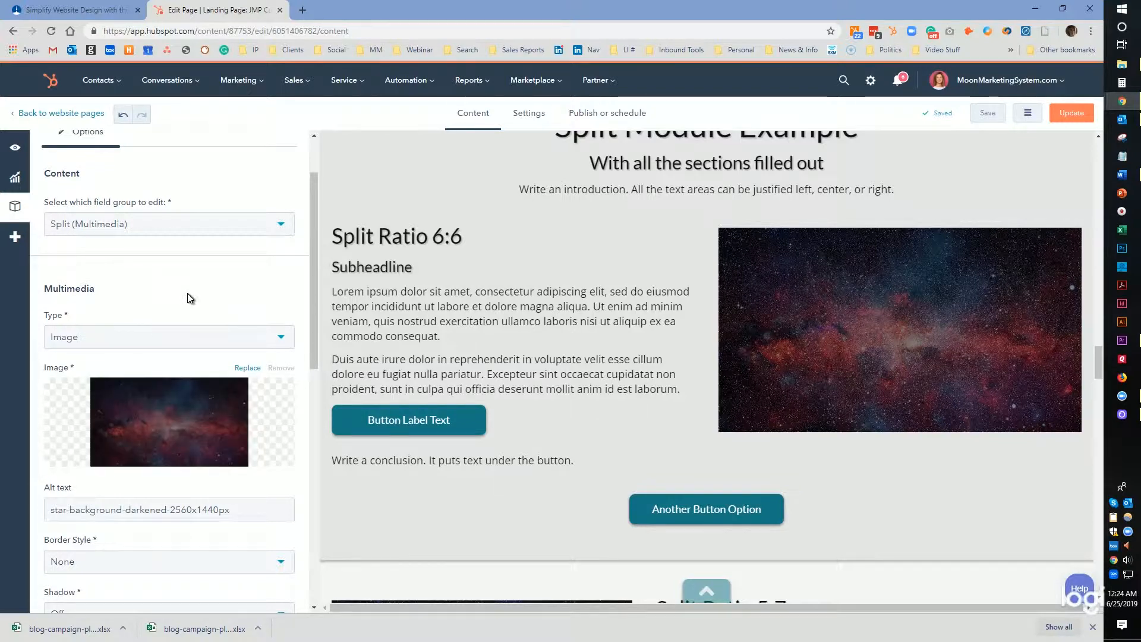
{"action": "scroll", "coordinate": [191, 297], "scroll_direction": "down", "scroll_amount": 3}
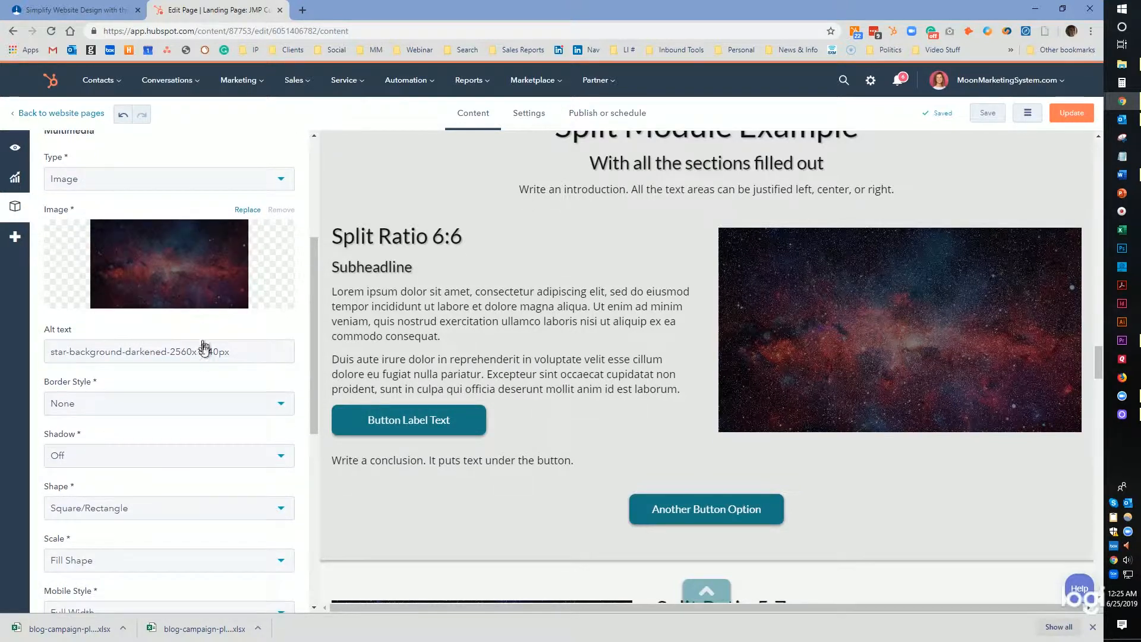
{"action": "scroll", "coordinate": [204, 333], "scroll_direction": "down", "scroll_amount": 3}
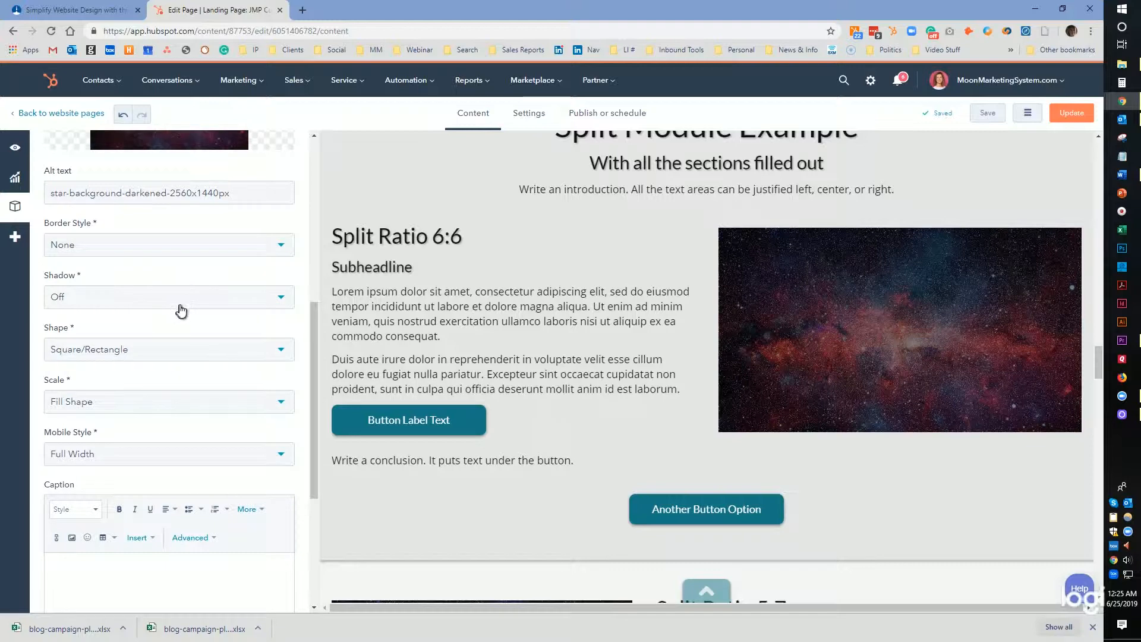
Set the multimedia image shape to Circle (999px).
{"action": "left_click", "coordinate": [180, 355]}
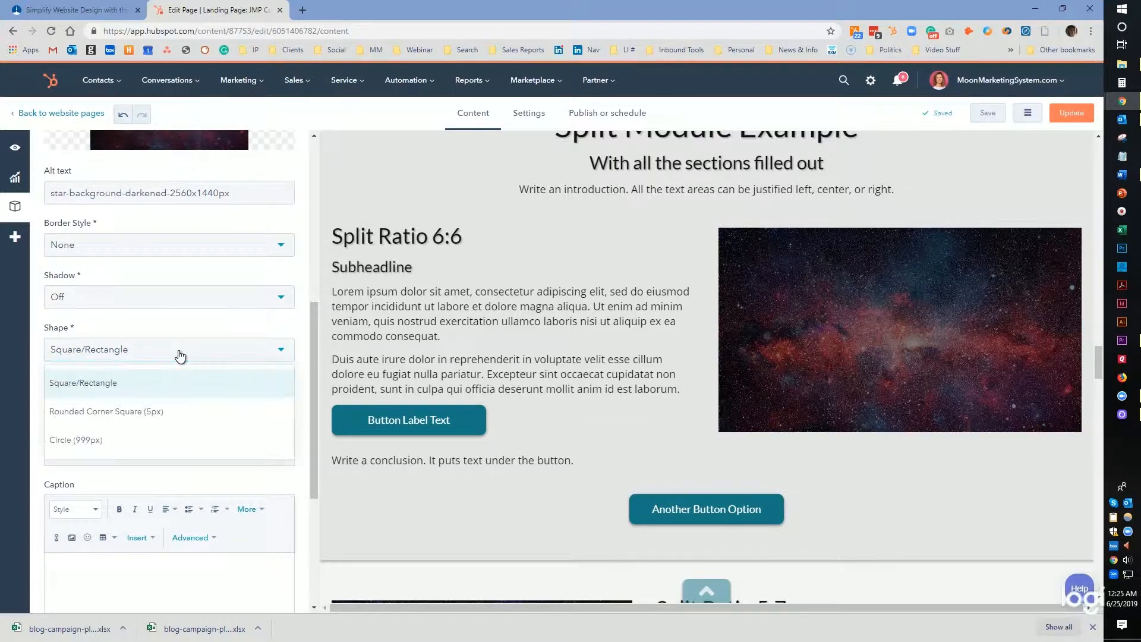
{"action": "left_click", "coordinate": [141, 440]}
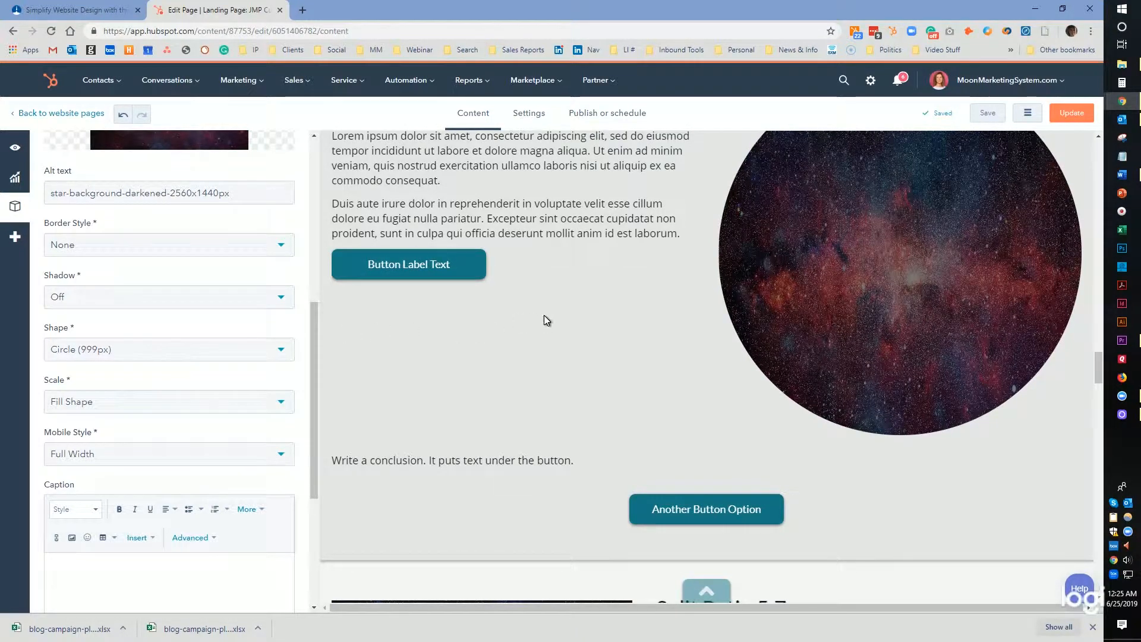
{"action": "scroll", "coordinate": [543, 315], "scroll_direction": "up", "scroll_amount": 2}
{"action": "scroll", "coordinate": [407, 369], "scroll_direction": "down", "scroll_amount": 1}
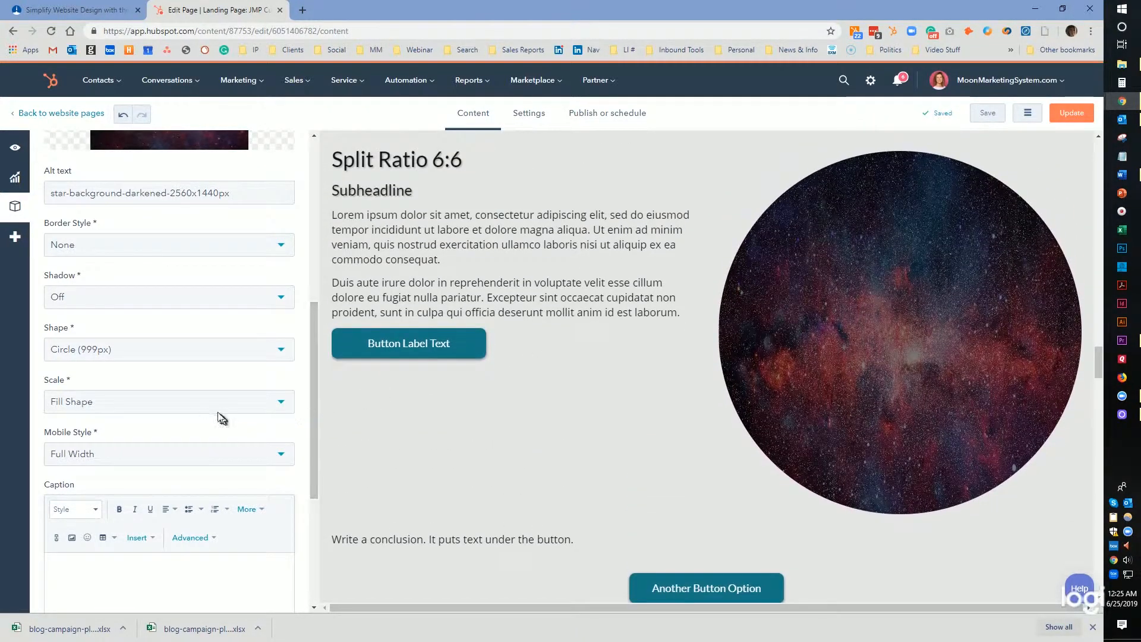
Set the multimedia image shape to Square/Rectangle.
{"action": "left_click", "coordinate": [175, 356]}
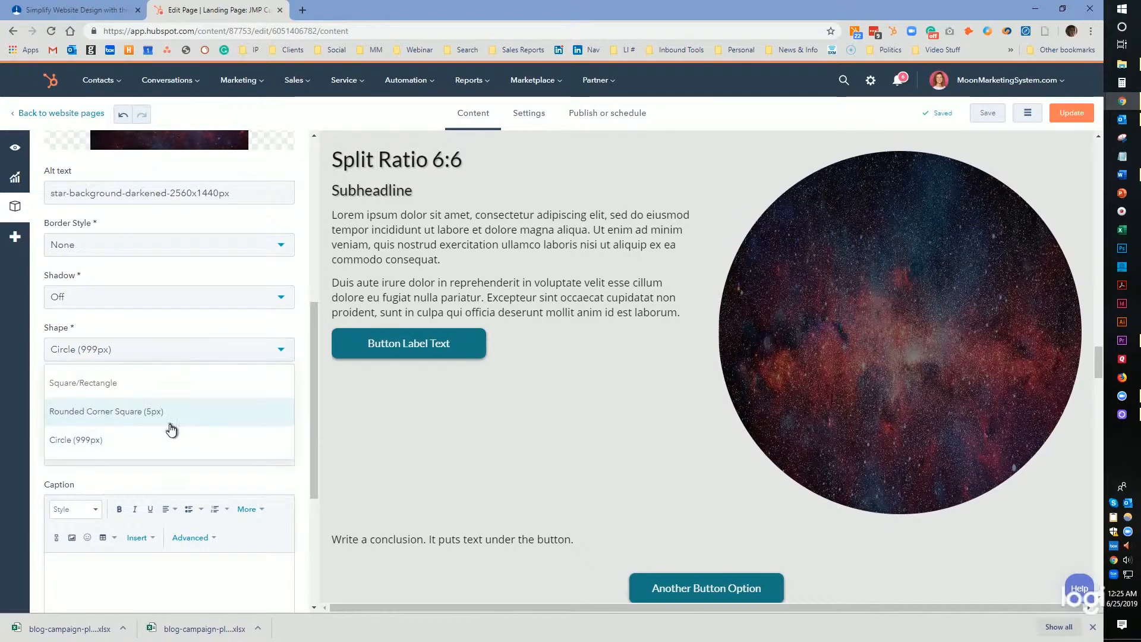
{"action": "left_click", "coordinate": [168, 388]}
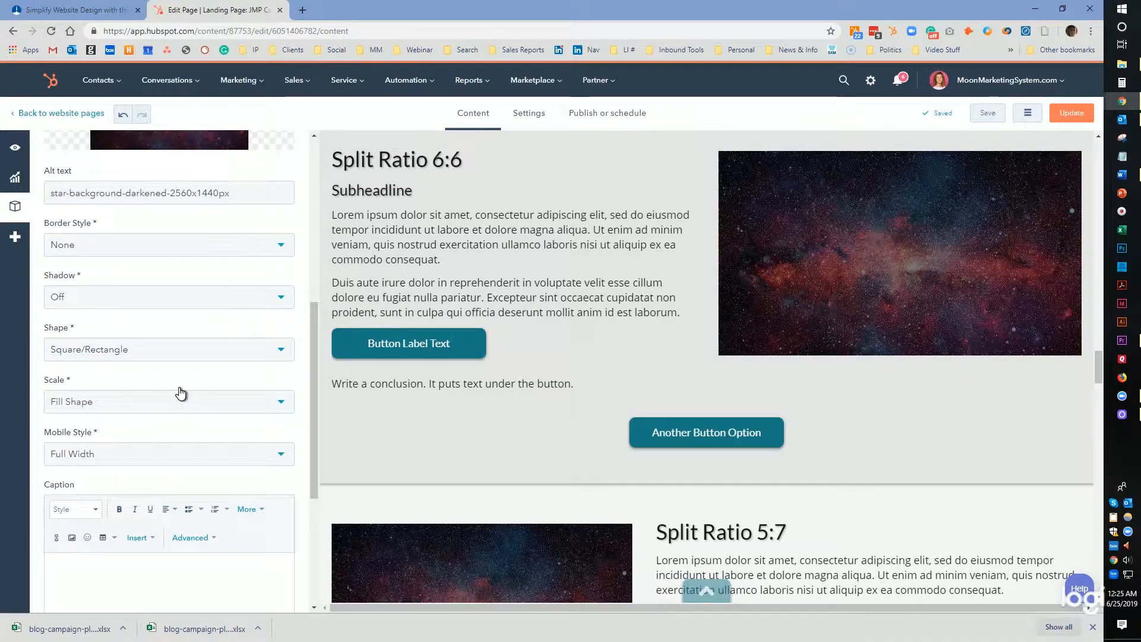
Switch the JMP Split Section editor to the Split Settings field group.
{"action": "scroll", "coordinate": [178, 386], "scroll_direction": "down", "scroll_amount": 3}
{"action": "scroll", "coordinate": [131, 336], "scroll_direction": "down", "scroll_amount": 2}
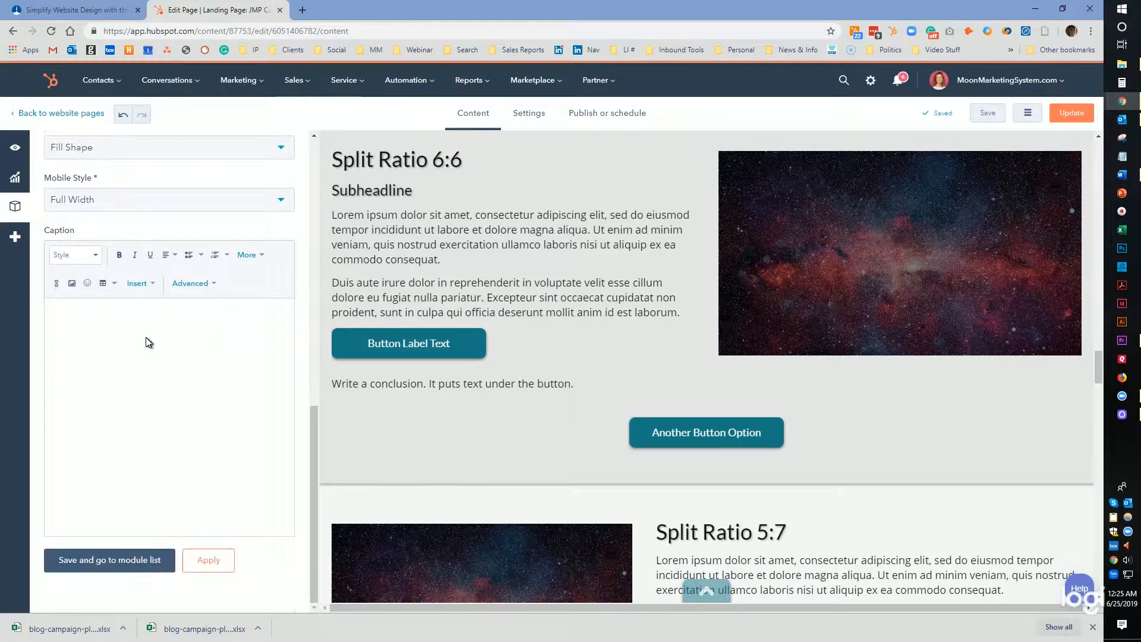
{"action": "scroll", "coordinate": [174, 345], "scroll_direction": "up", "scroll_amount": 10}
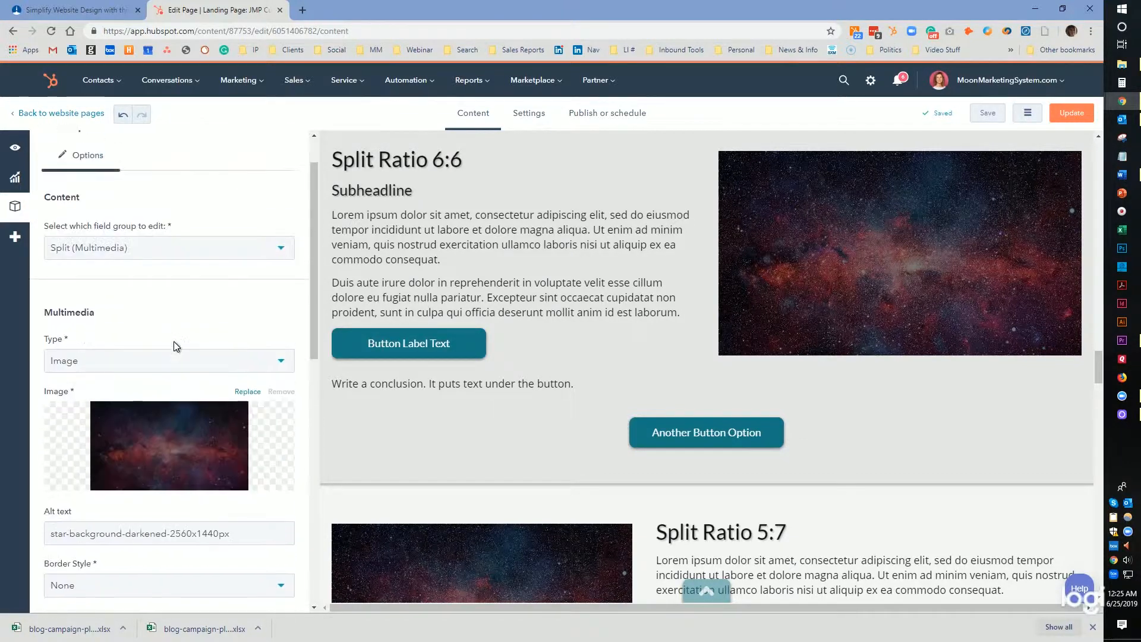
{"action": "left_click", "coordinate": [167, 256]}
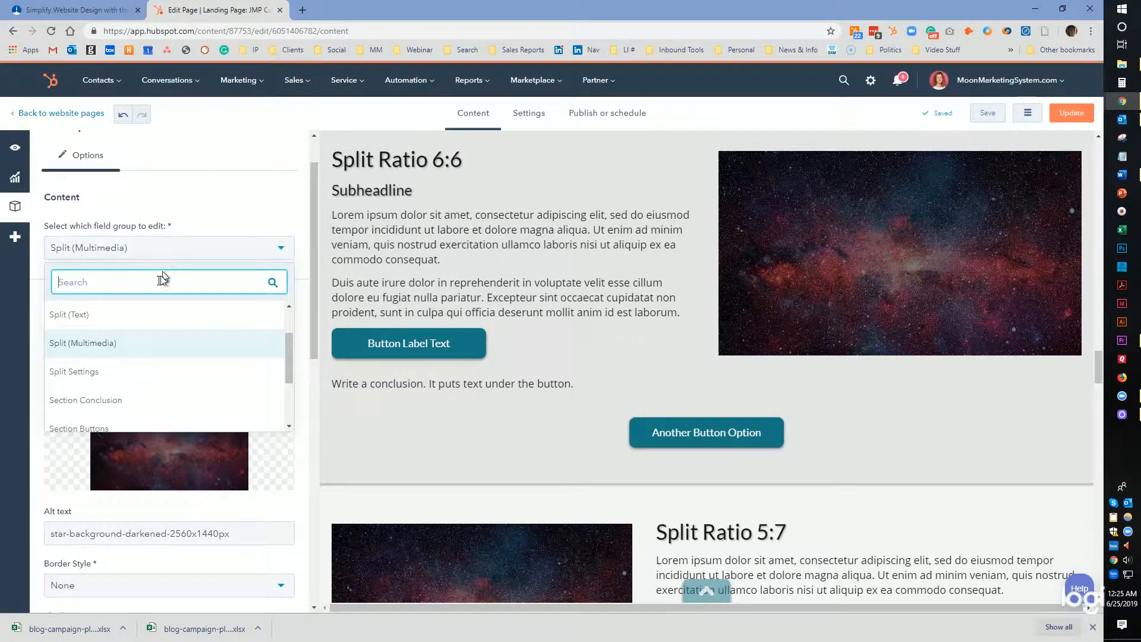
{"action": "left_click", "coordinate": [126, 371]}
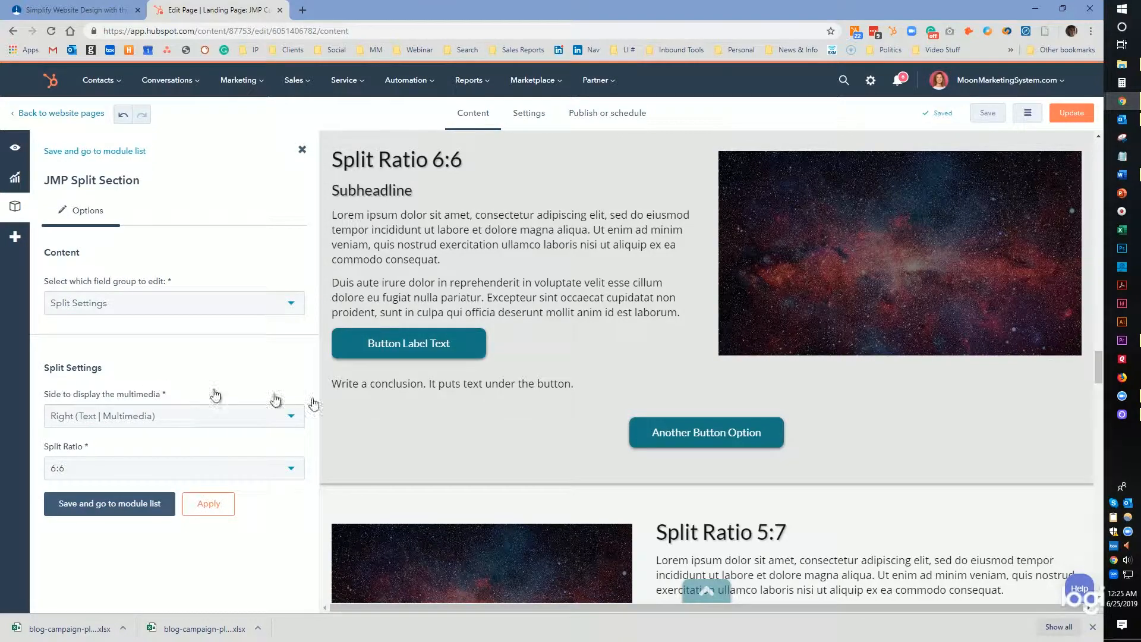
Open the Split Section Ratio 4:8 module further down the page for editing.
{"action": "scroll", "coordinate": [722, 374], "scroll_direction": "down", "scroll_amount": 6}
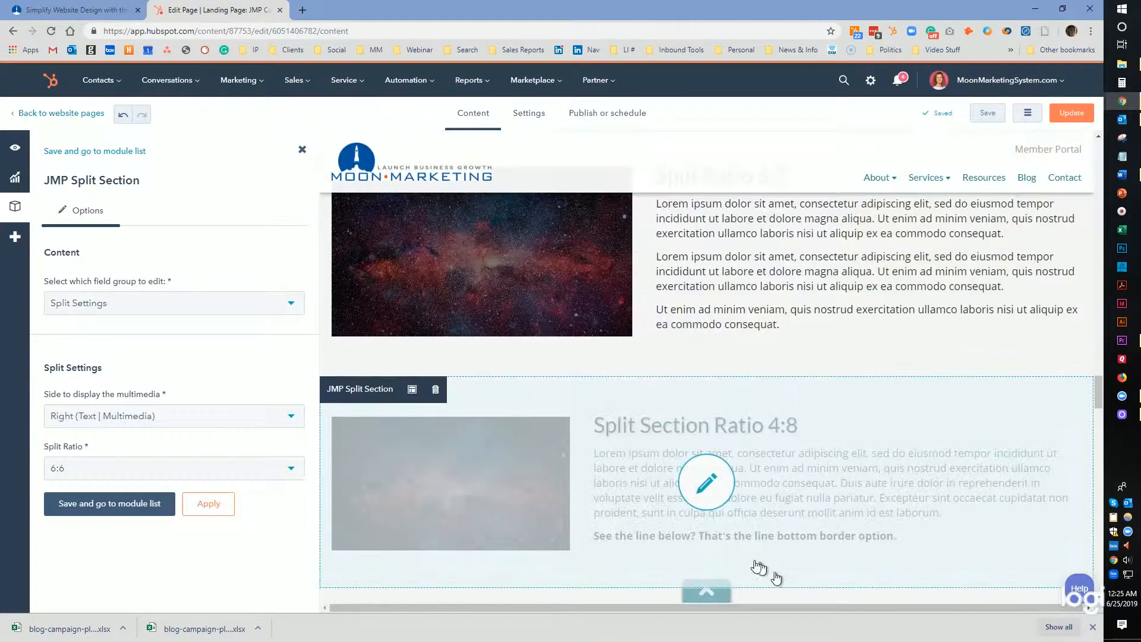
{"action": "scroll", "coordinate": [601, 466], "scroll_direction": "down", "scroll_amount": 1}
{"action": "scroll", "coordinate": [602, 463], "scroll_direction": "down", "scroll_amount": 1}
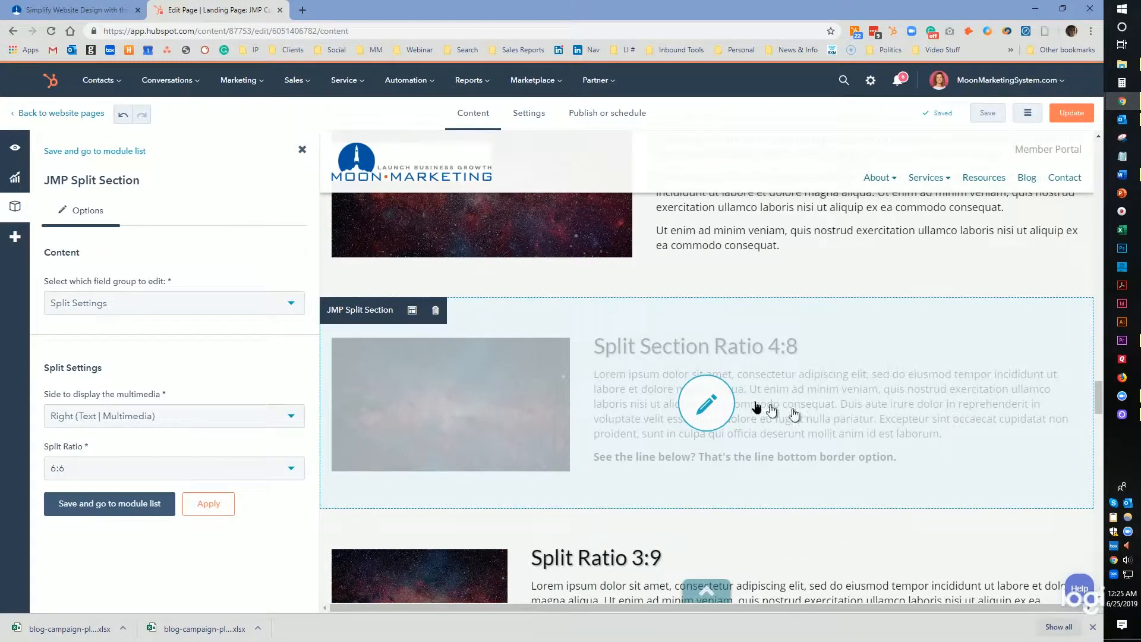
{"action": "left_click", "coordinate": [550, 393]}
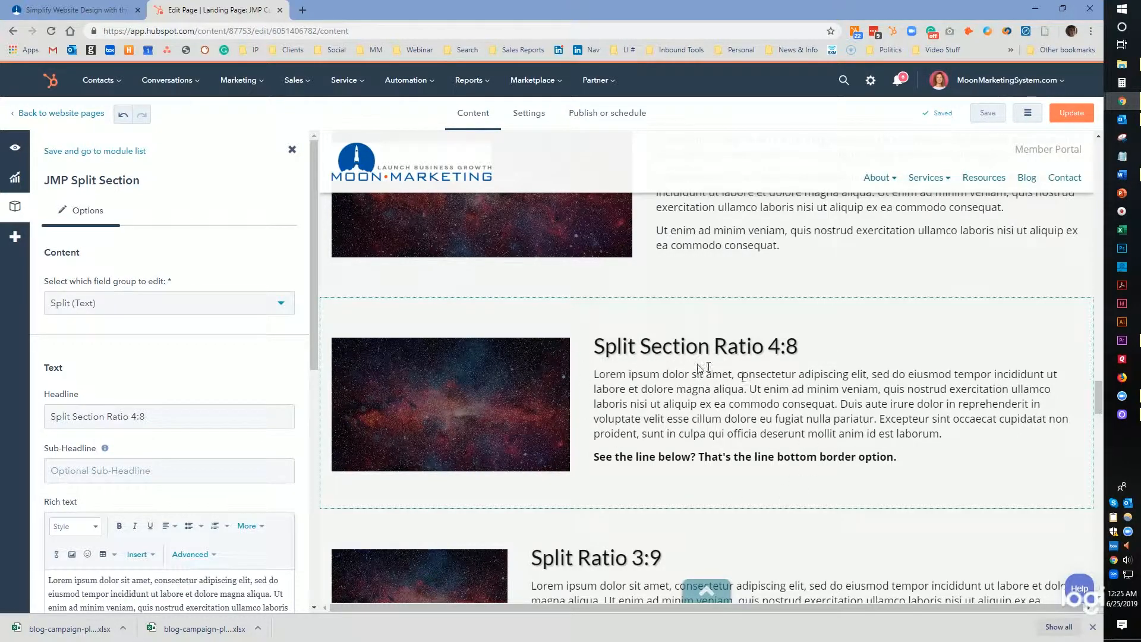
Reopen the Split Ratio 6:6 module for editing.
{"action": "scroll", "coordinate": [747, 401], "scroll_direction": "up", "scroll_amount": 1}
{"action": "scroll", "coordinate": [747, 401], "scroll_direction": "up", "scroll_amount": 8}
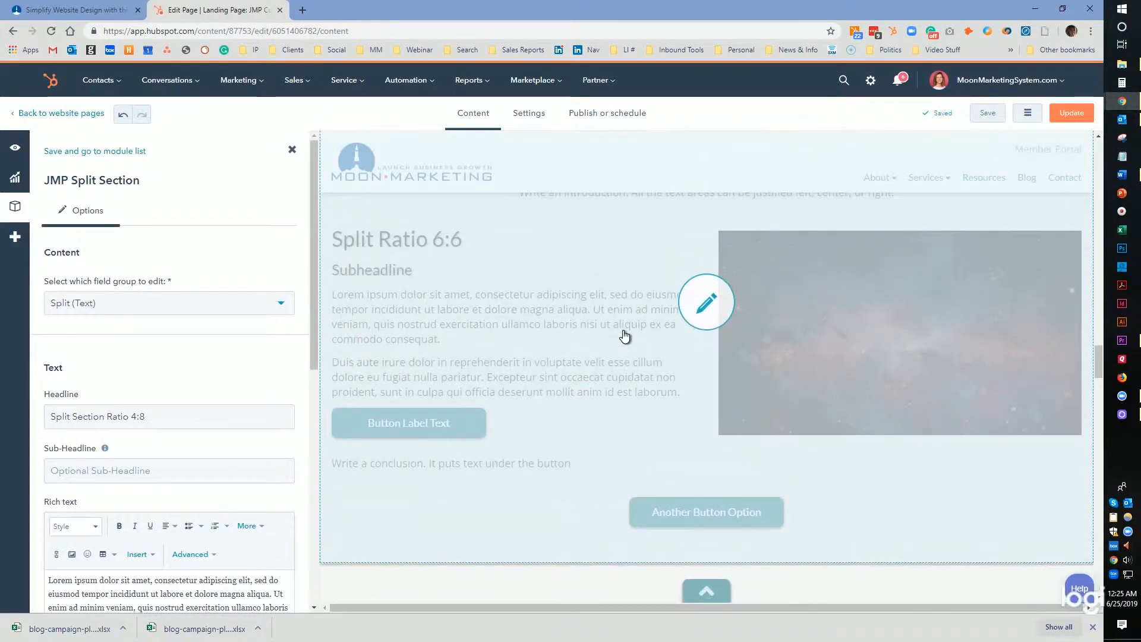
{"action": "left_click", "coordinate": [624, 337]}
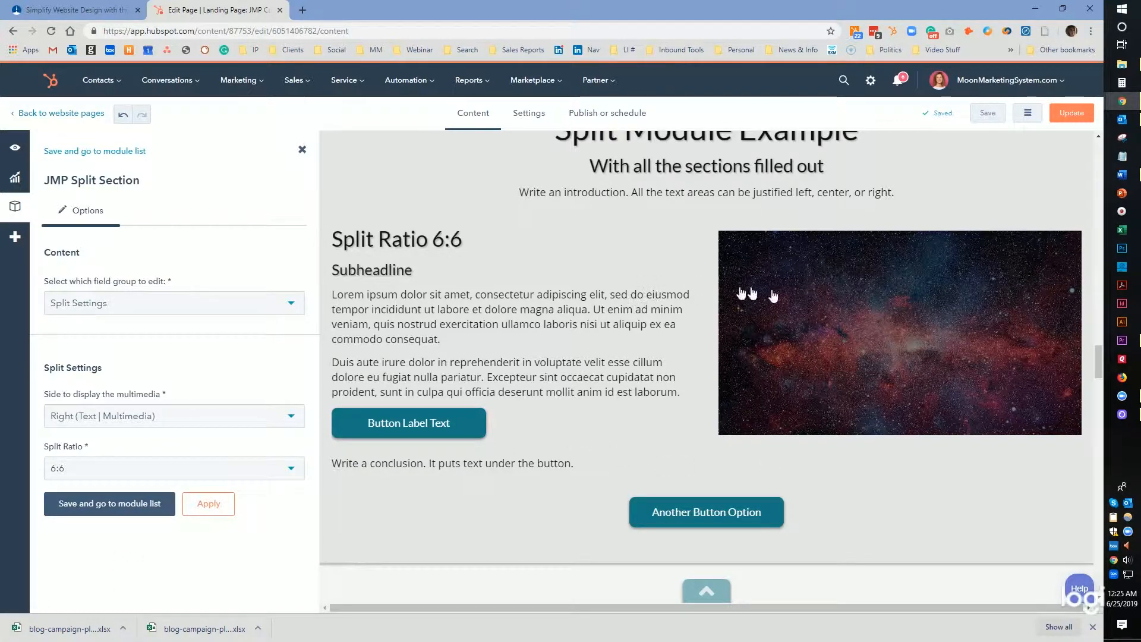
Switch to the Section Conclusion field group and highlight the matching conclusion sentence on the page.
{"action": "left_click", "coordinate": [145, 303]}
{"action": "left_click", "coordinate": [128, 428]}
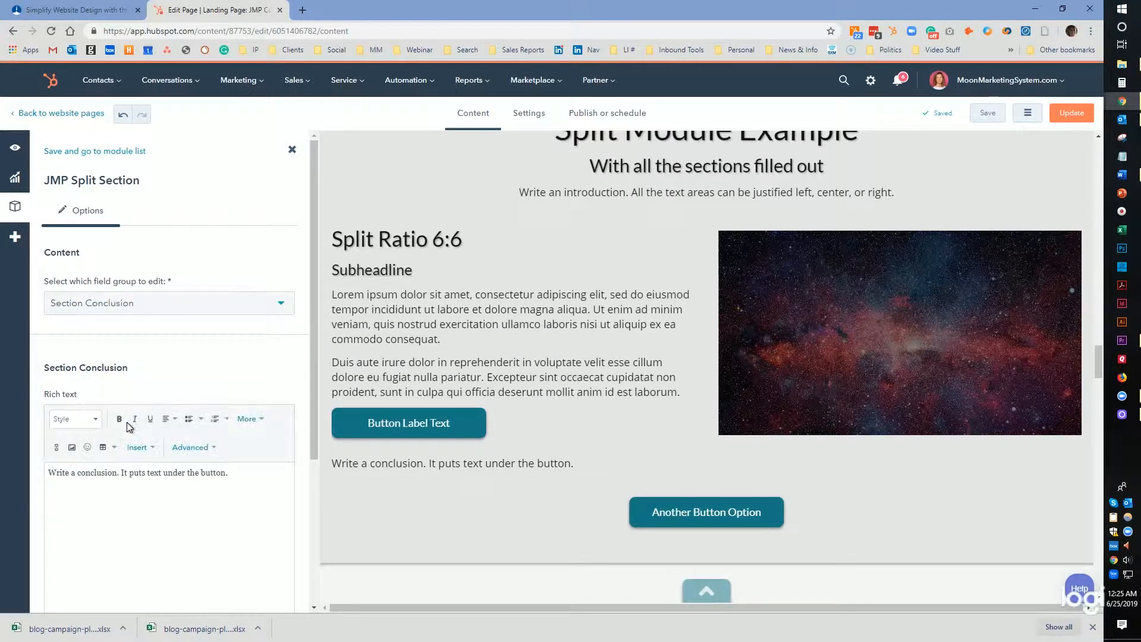
{"action": "left_click_drag", "start_coordinate": [572, 466], "coordinate": [319, 468]}
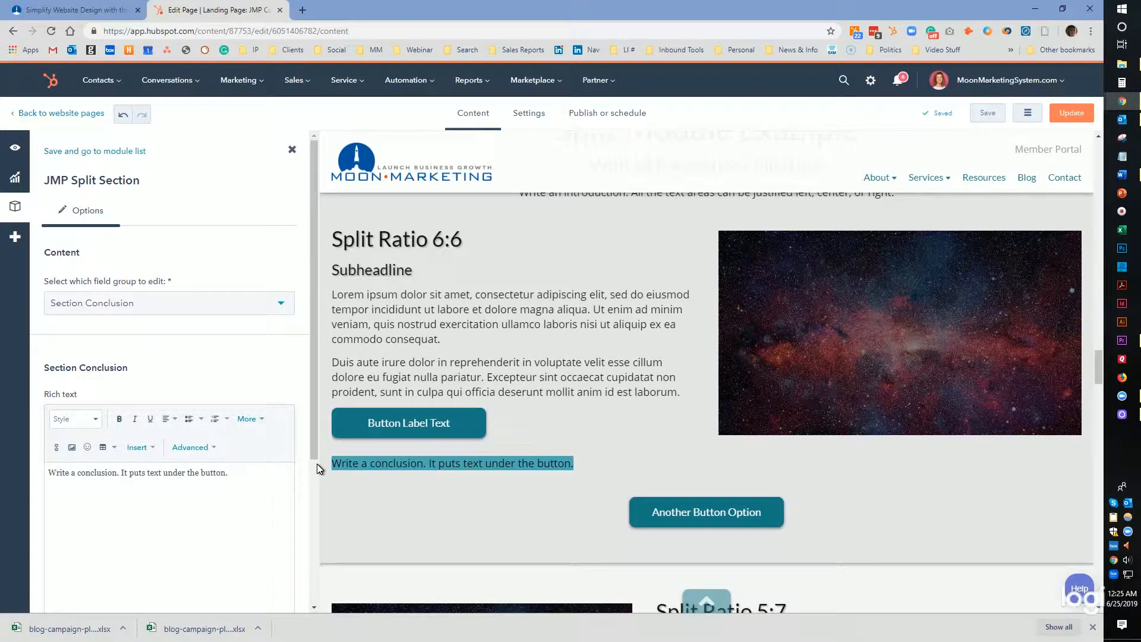
Switch through the Section Buttons and Section Text Settings field groups.
{"action": "left_click", "coordinate": [189, 303]}
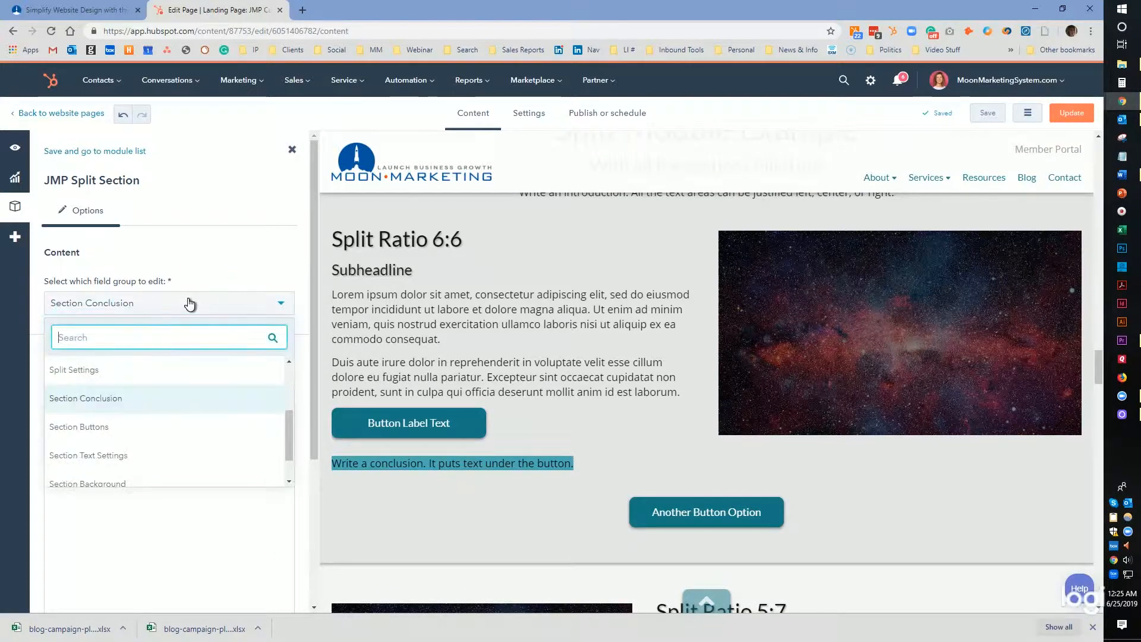
{"action": "left_click", "coordinate": [122, 426]}
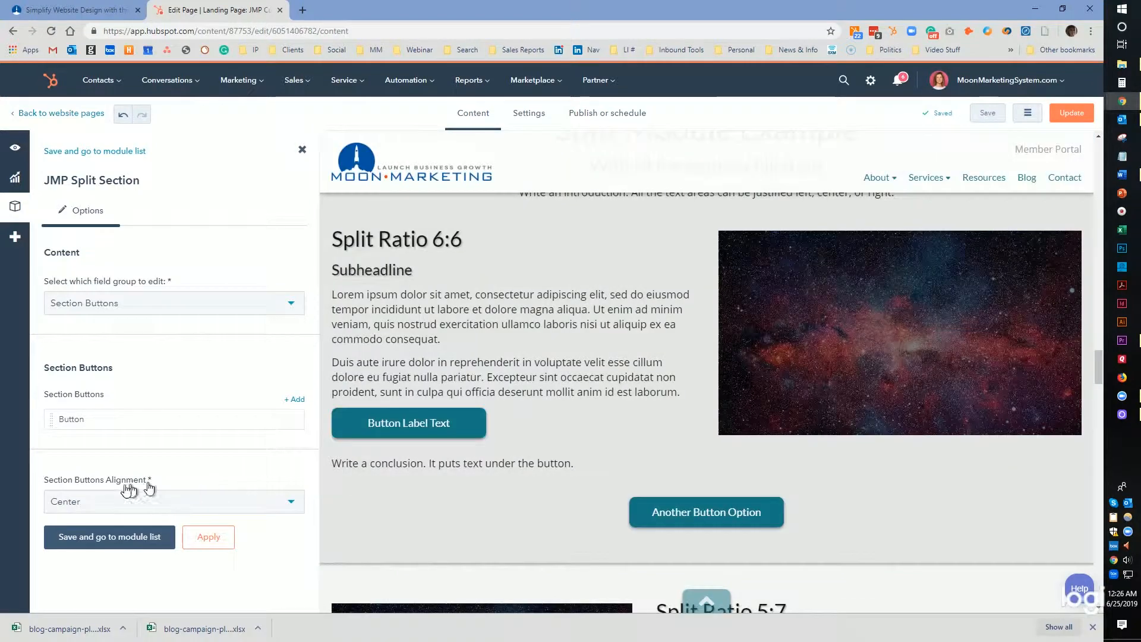
{"action": "left_click", "coordinate": [164, 304]}
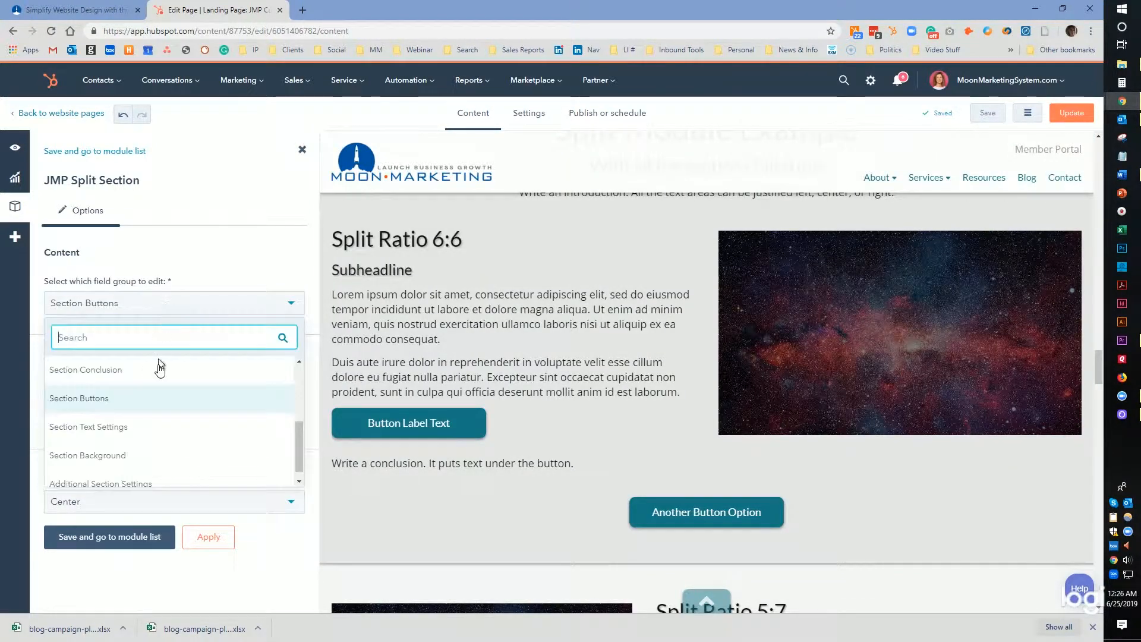
{"action": "left_click", "coordinate": [116, 429]}
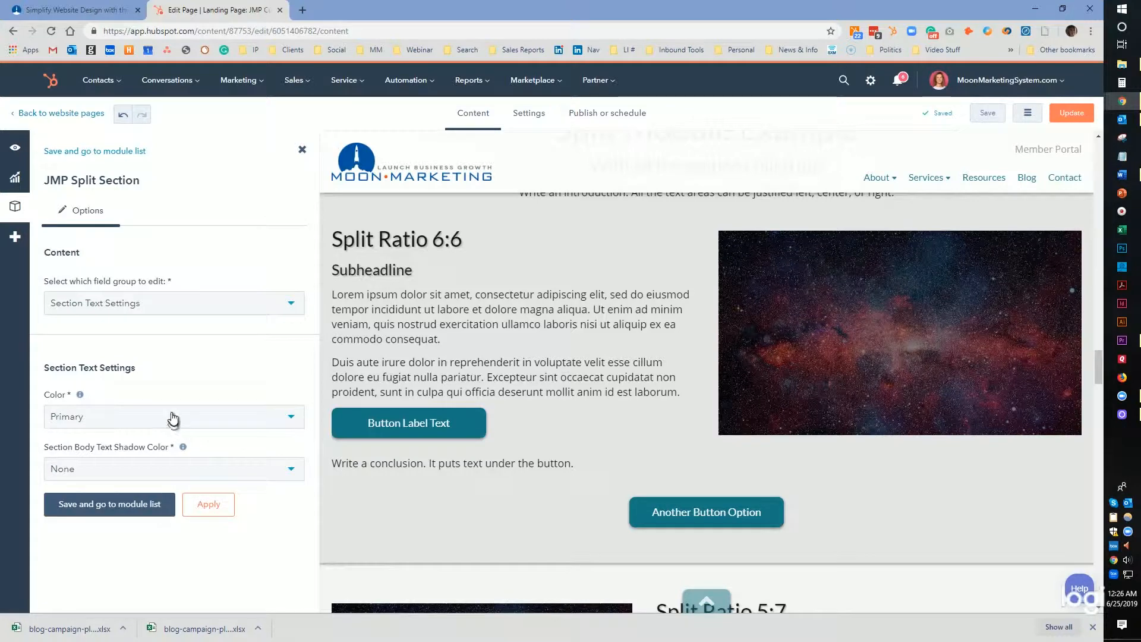
Switch to the Section Background field group and review its color options.
{"action": "left_click", "coordinate": [171, 308]}
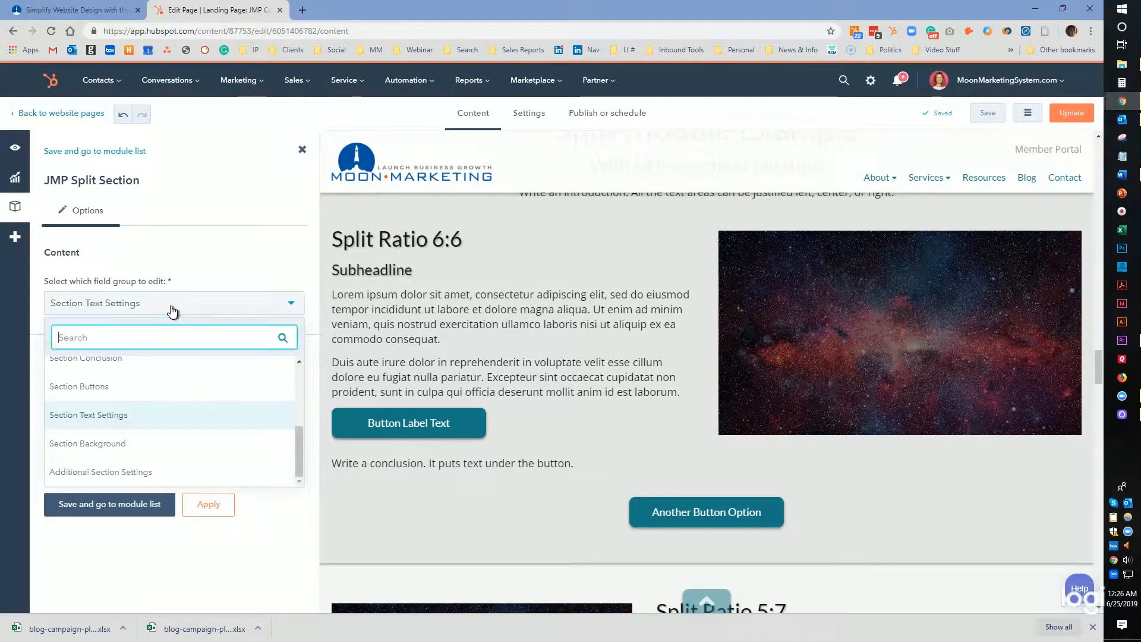
{"action": "left_click", "coordinate": [141, 442]}
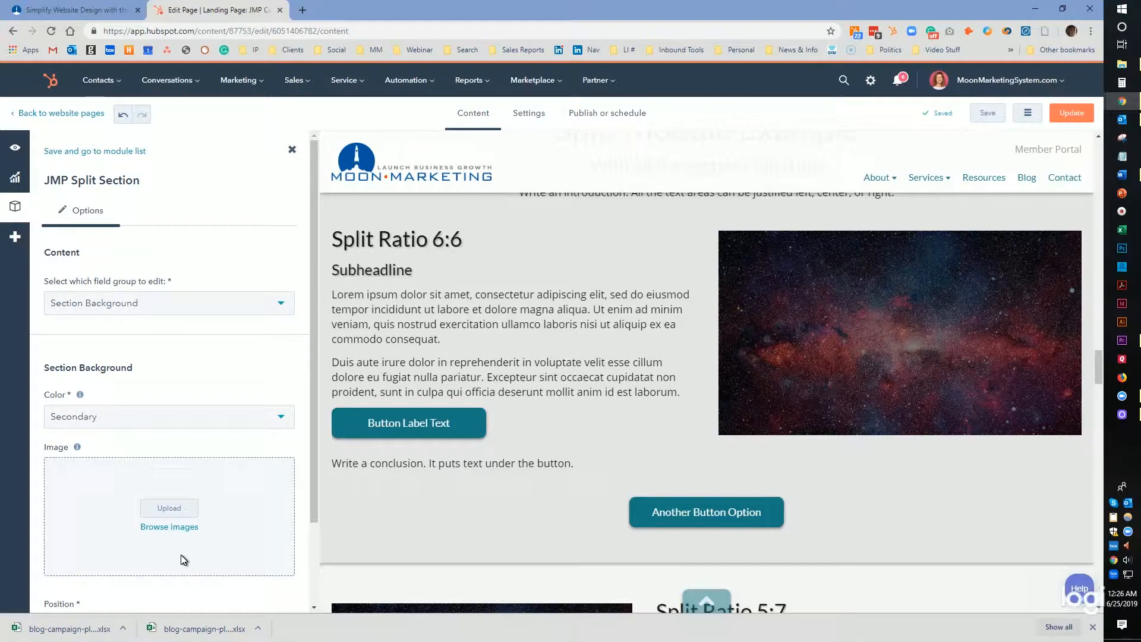
{"action": "left_click", "coordinate": [132, 423]}
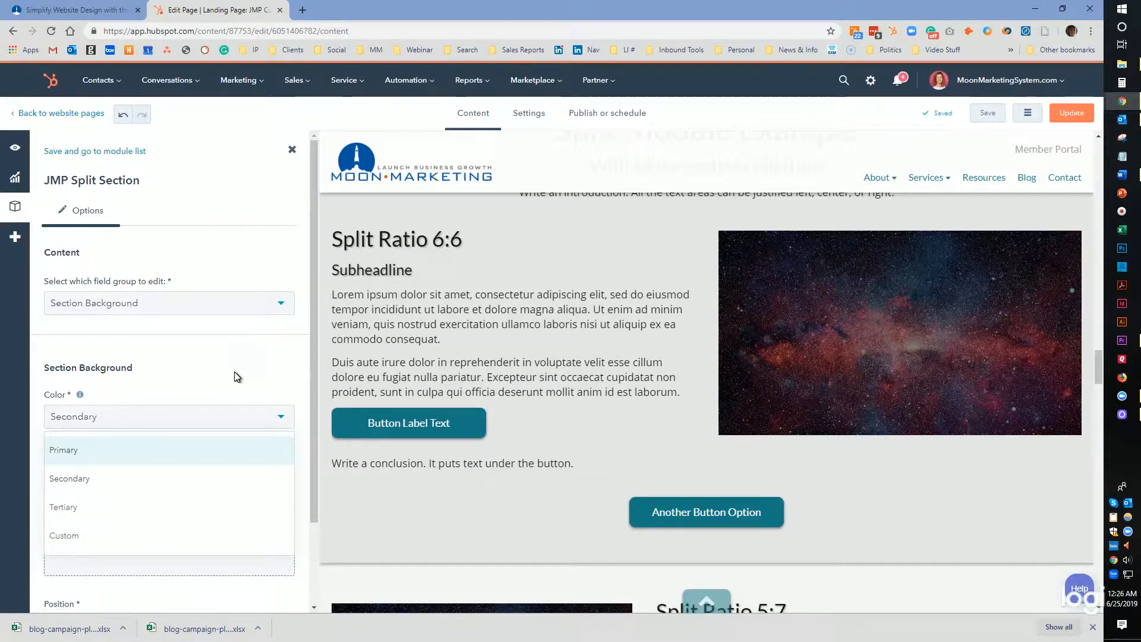
Switch to the Additional Section Settings field group and place the cursor in the Section Bookmark ID field.
{"action": "left_click", "coordinate": [228, 312]}
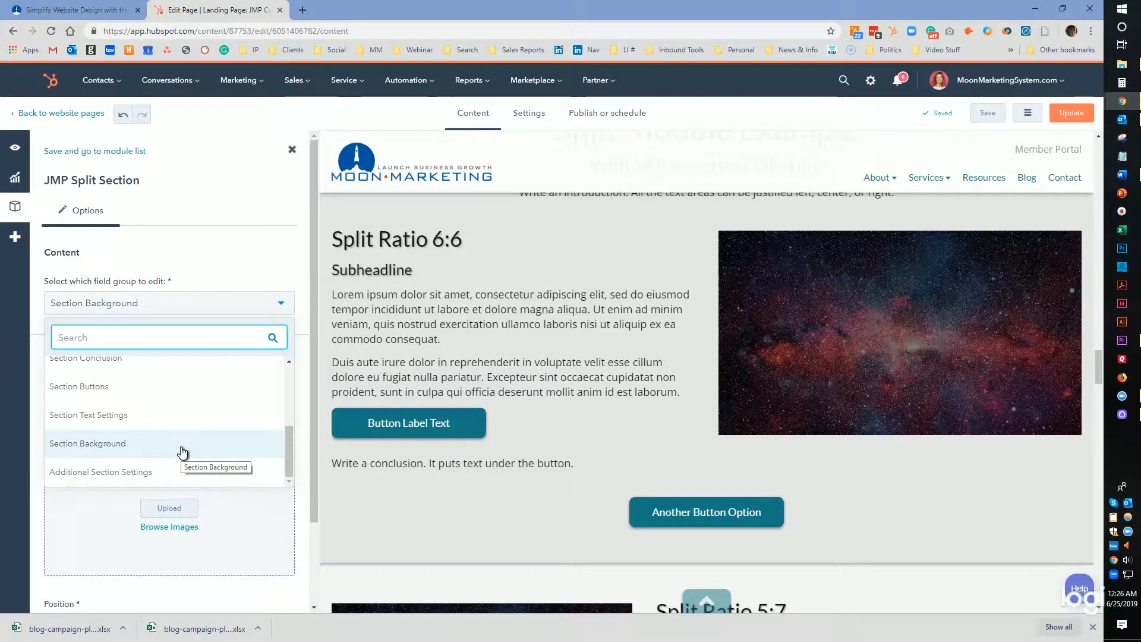
{"action": "left_click", "coordinate": [172, 471]}
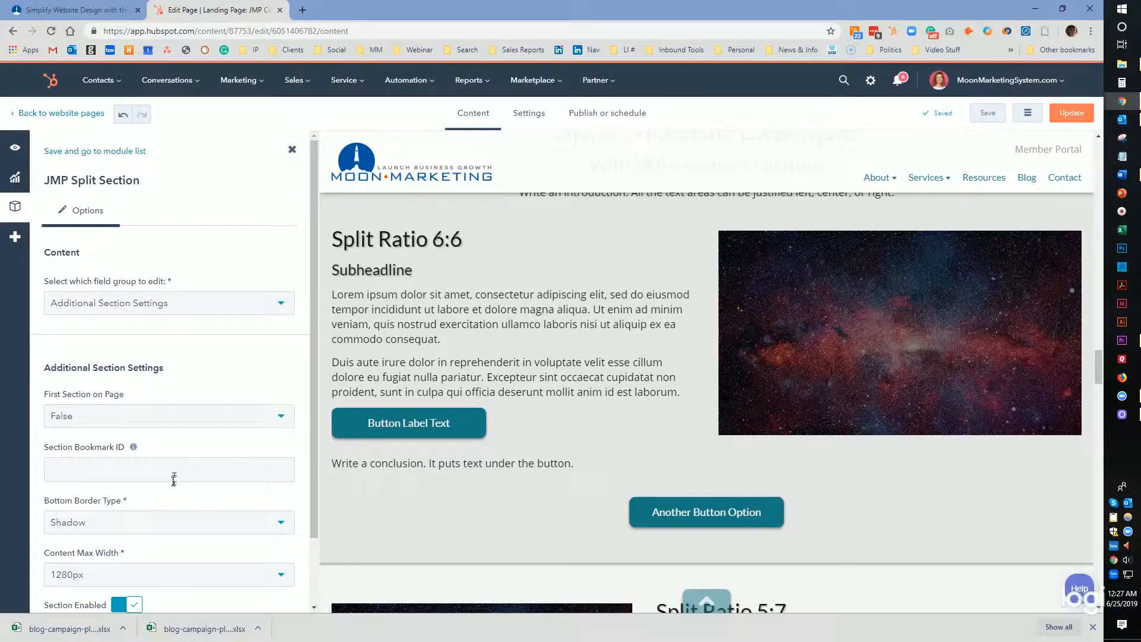
{"action": "left_click", "coordinate": [170, 482]}
Review the Bottom Border Type options without changing them.
{"action": "scroll", "coordinate": [170, 476], "scroll_direction": "down", "scroll_amount": 2}
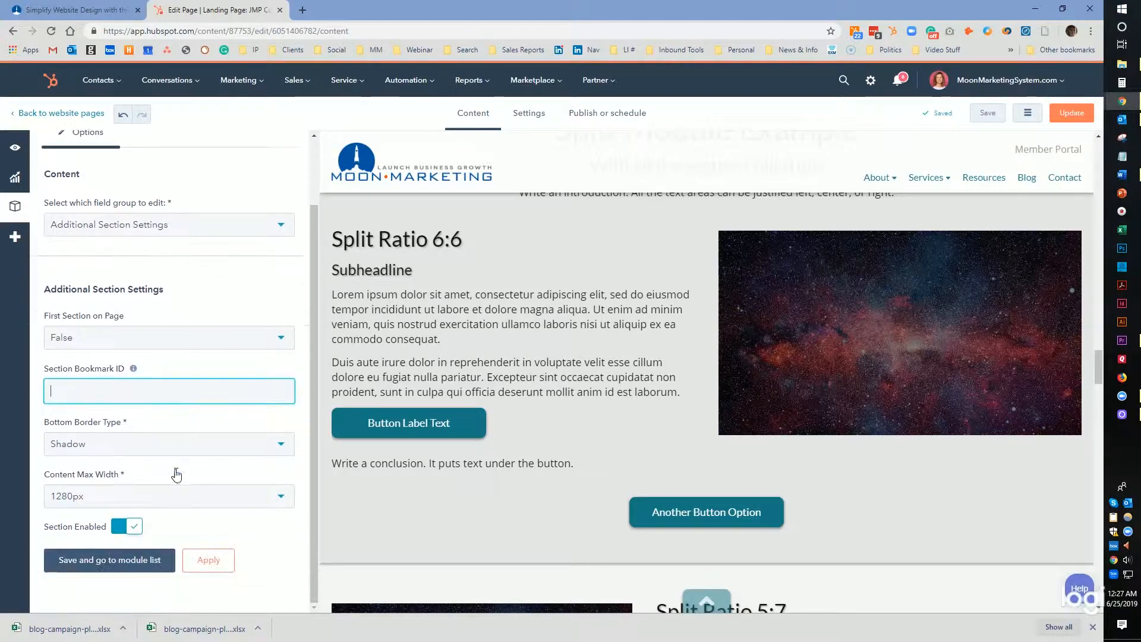
{"action": "left_click", "coordinate": [169, 450]}
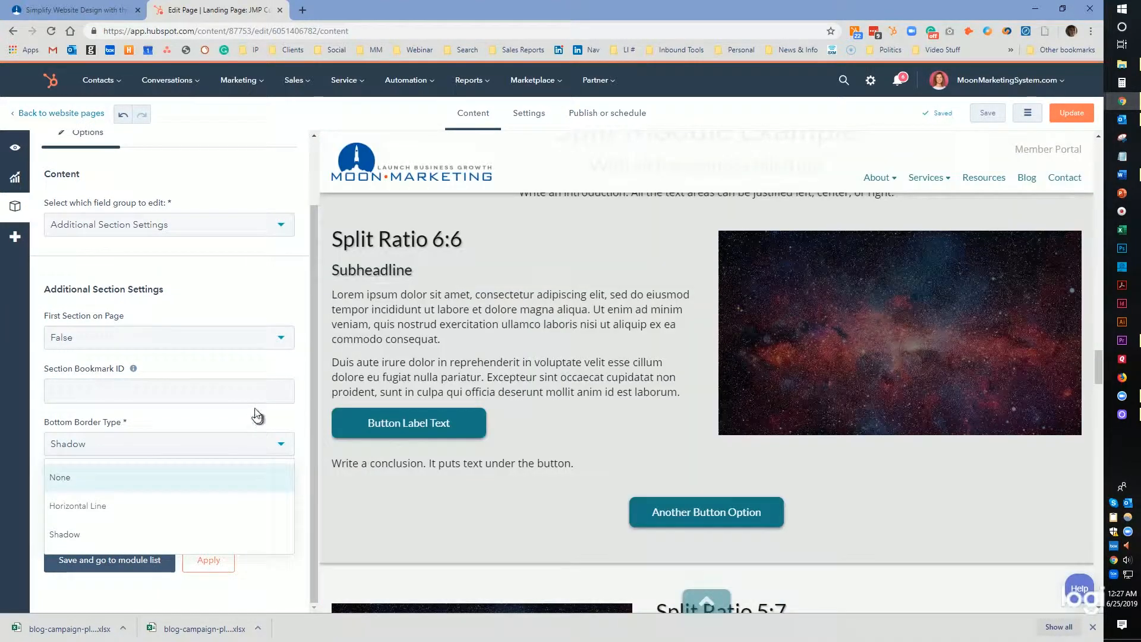
{"action": "left_click", "coordinate": [204, 421]}
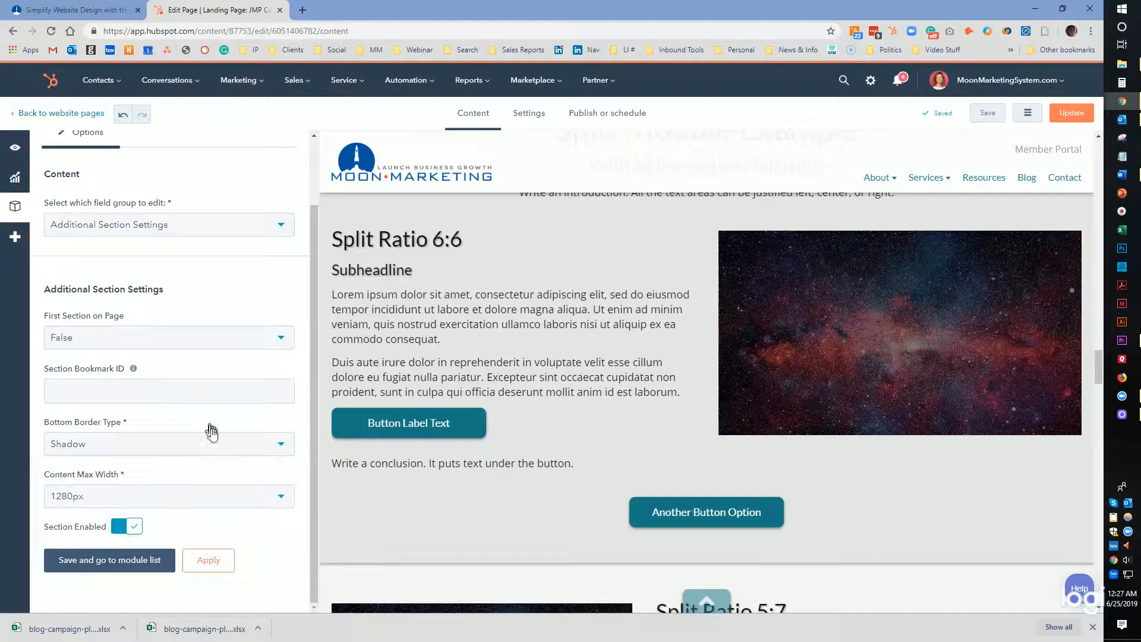
Scroll through the landing page to examine the other sections' widths, borders and layouts.
{"action": "scroll", "coordinate": [504, 474], "scroll_direction": "down", "scroll_amount": 3}
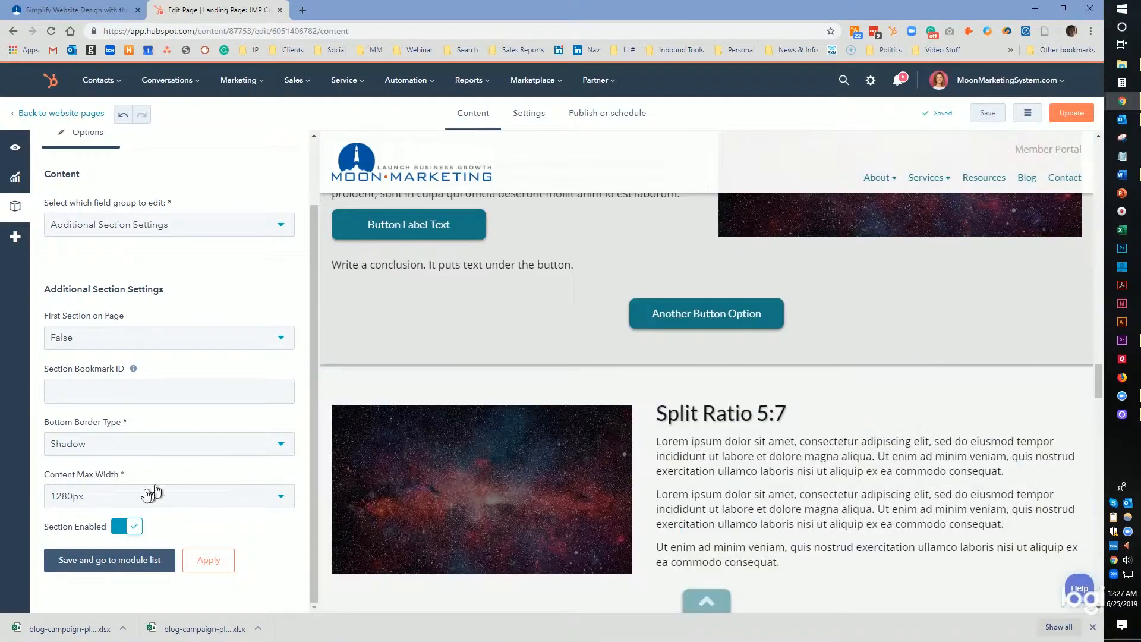
{"action": "scroll", "coordinate": [591, 449], "scroll_direction": "down", "scroll_amount": 17}
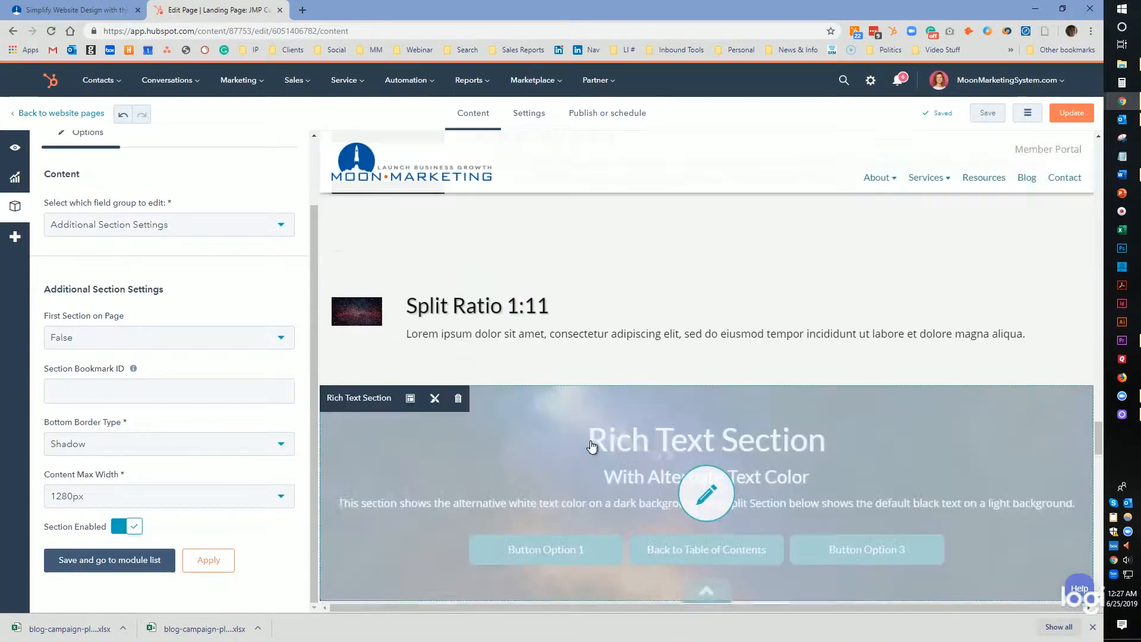
{"action": "scroll", "coordinate": [591, 448], "scroll_direction": "down", "scroll_amount": 11}
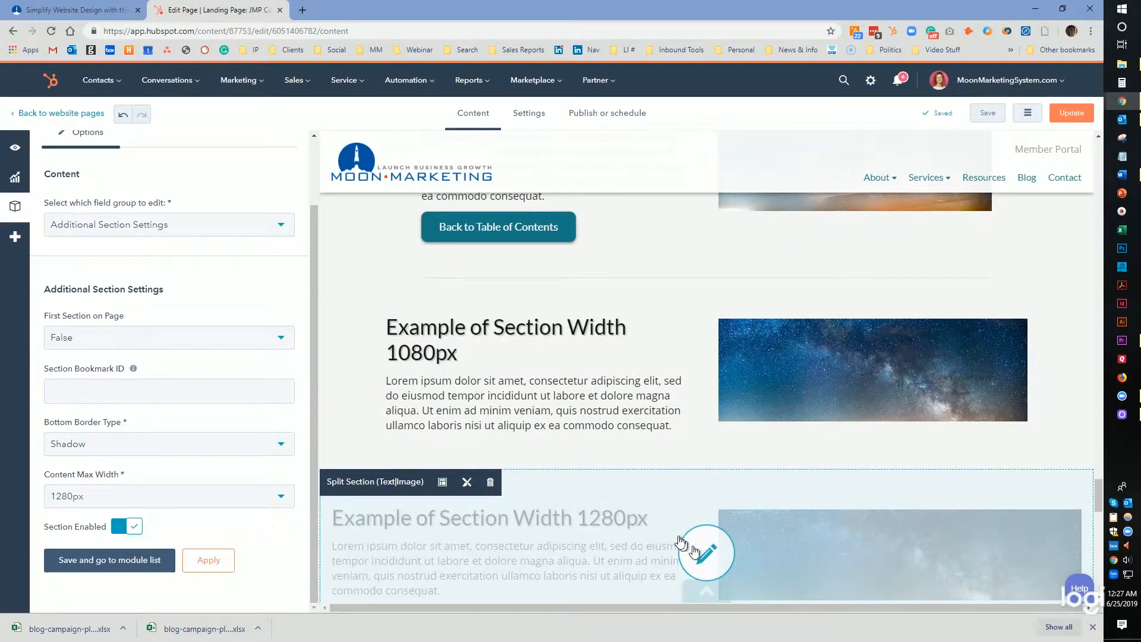
{"action": "scroll", "coordinate": [587, 450], "scroll_direction": "up", "scroll_amount": 11}
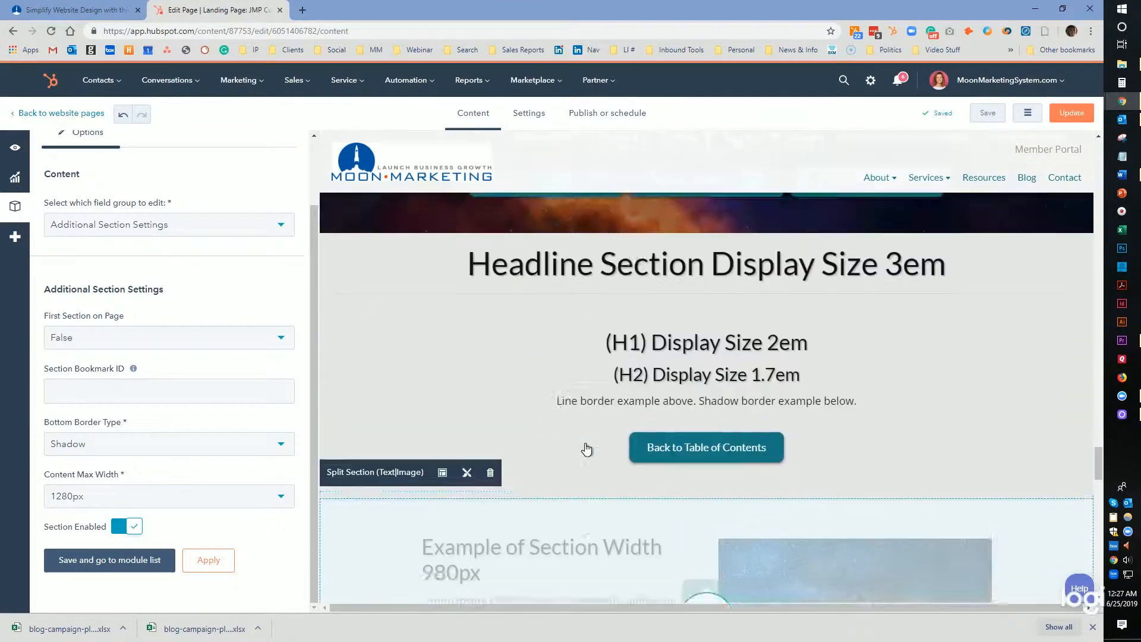
{"action": "scroll", "coordinate": [586, 449], "scroll_direction": "up", "scroll_amount": 10}
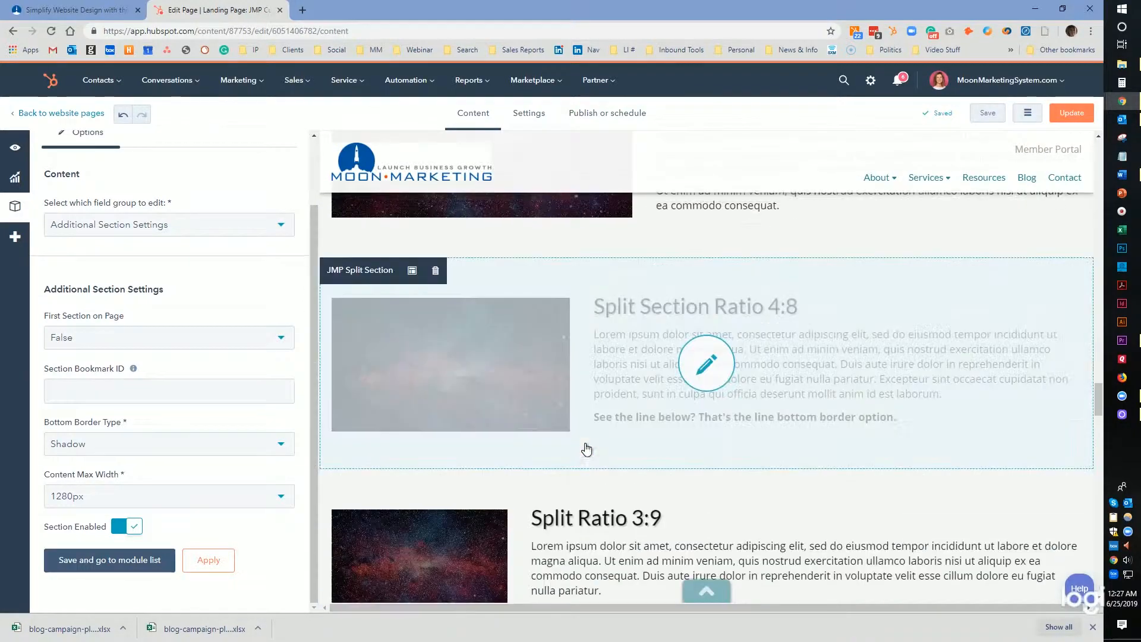
{"action": "scroll", "coordinate": [587, 450], "scroll_direction": "up", "scroll_amount": 8}
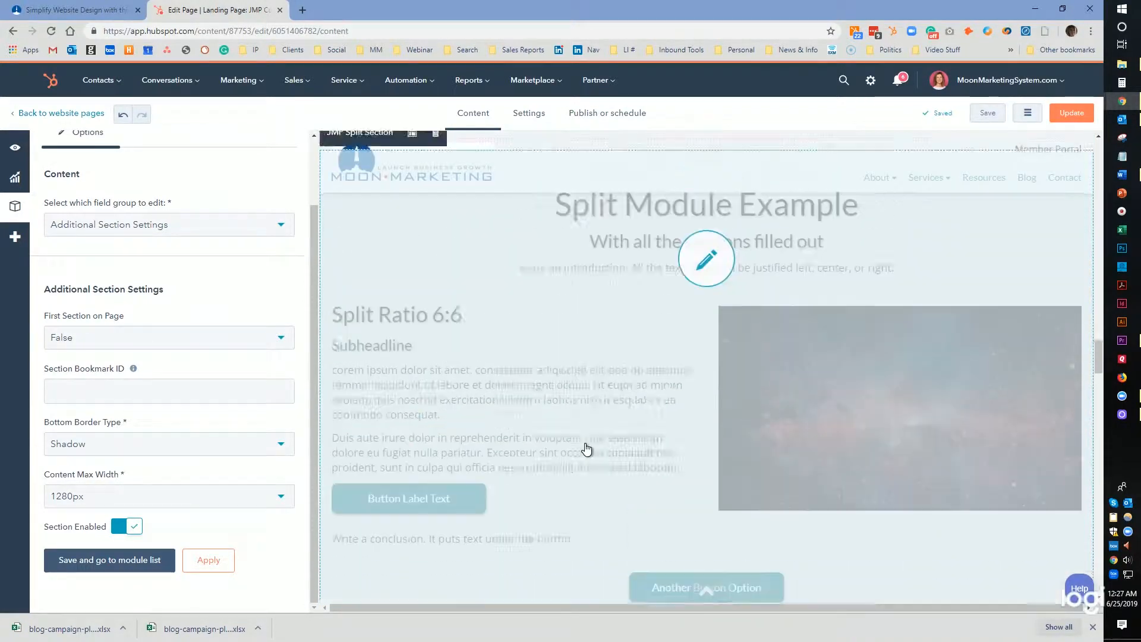
{"action": "scroll", "coordinate": [587, 450], "scroll_direction": "up", "scroll_amount": 3}
{"action": "scroll", "coordinate": [586, 450], "scroll_direction": "down", "scroll_amount": 12}
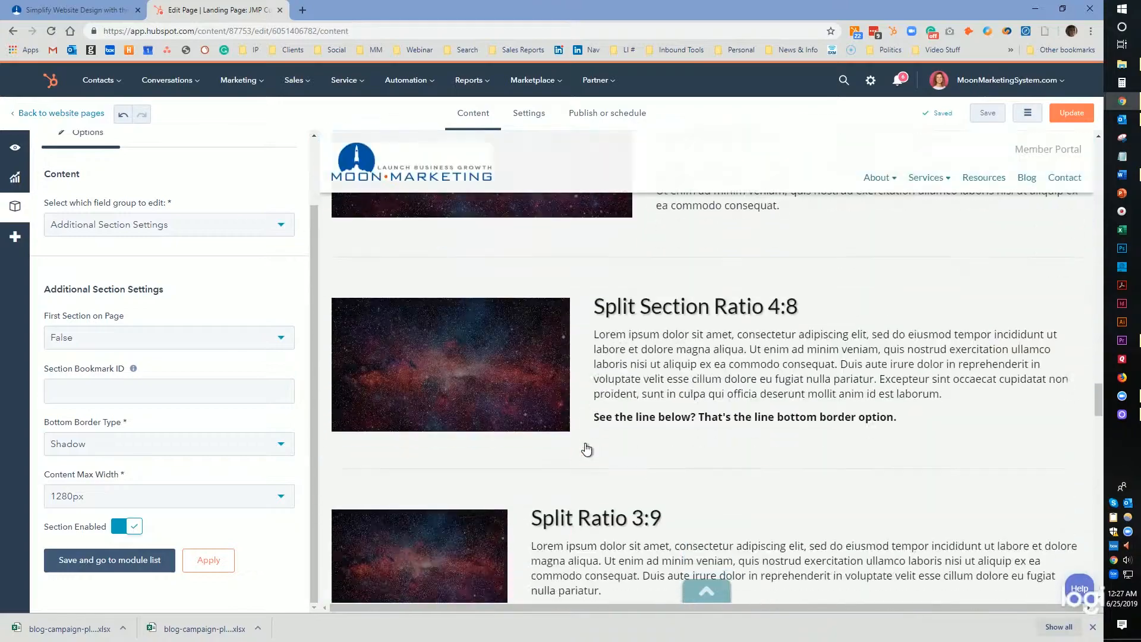
{"action": "scroll", "coordinate": [586, 450], "scroll_direction": "up", "scroll_amount": 6}
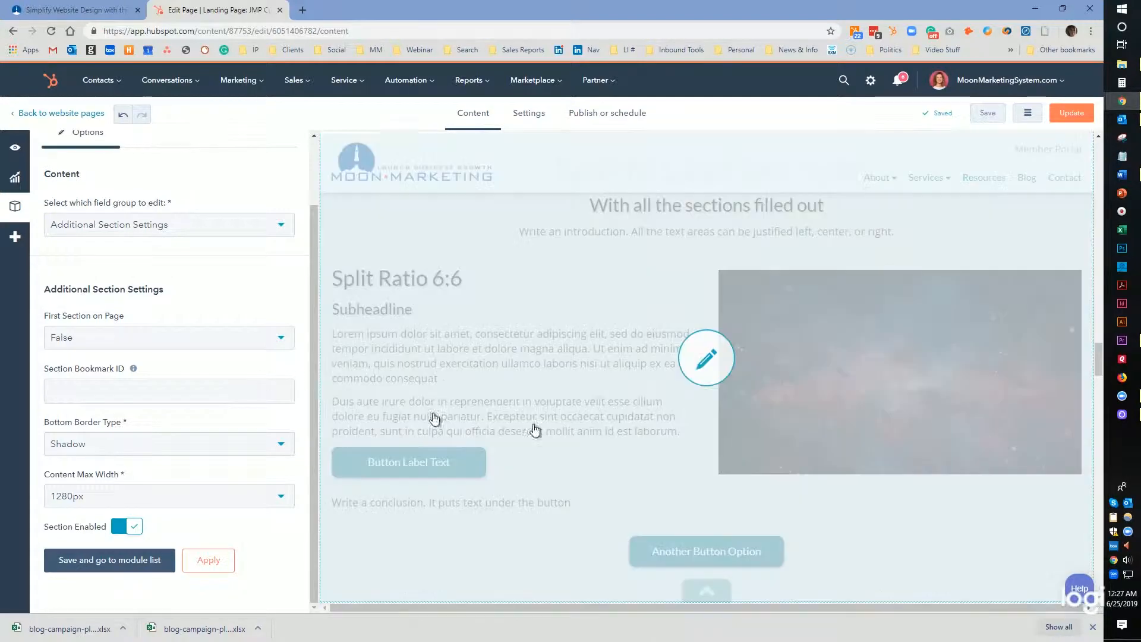
{"action": "scroll", "coordinate": [765, 258], "scroll_direction": "up", "scroll_amount": 6}
{"action": "scroll", "coordinate": [766, 259], "scroll_direction": "up", "scroll_amount": 15}
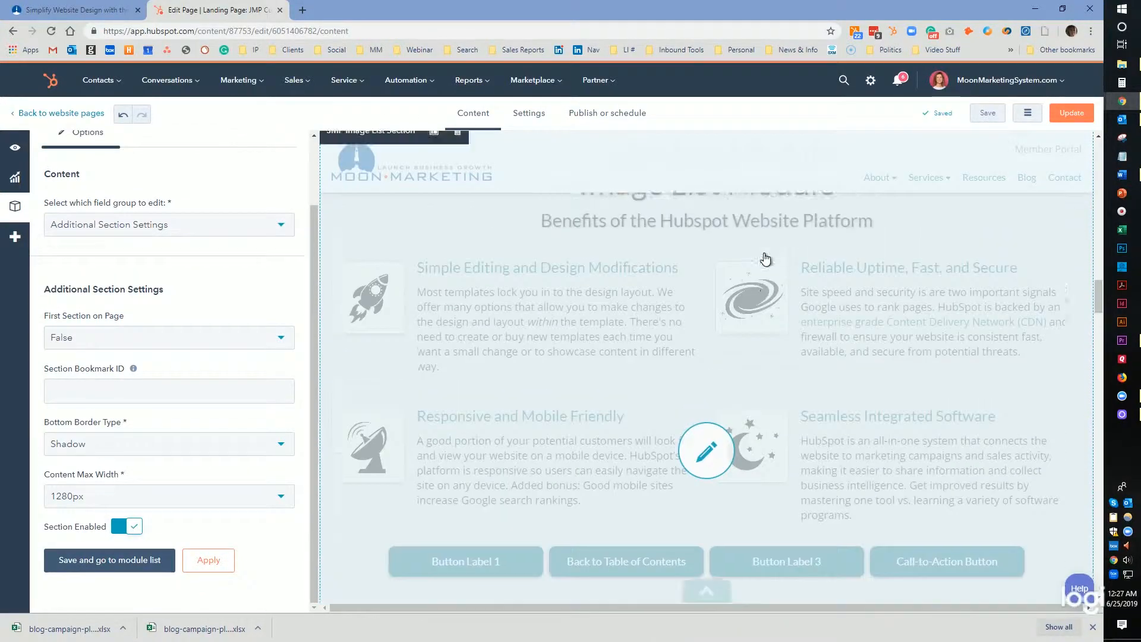
{"action": "scroll", "coordinate": [766, 262], "scroll_direction": "down", "scroll_amount": 5}
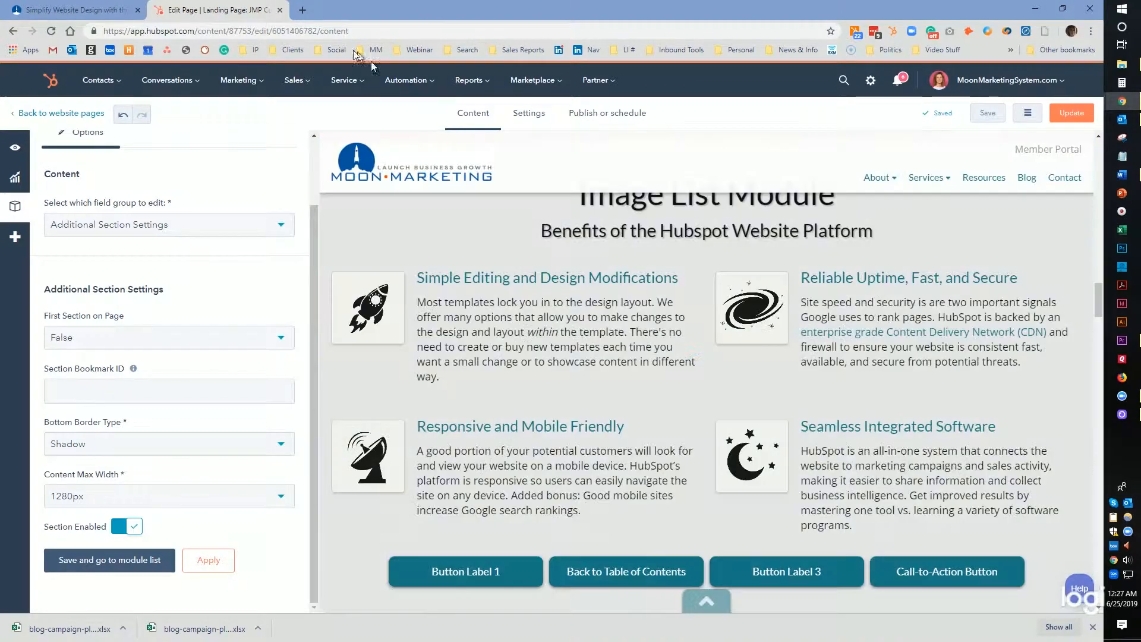
Switch to the live website tab and scroll through the published theme page.
{"action": "left_click", "coordinate": [106, 10]}
{"action": "scroll", "coordinate": [766, 354], "scroll_direction": "down", "scroll_amount": 9}
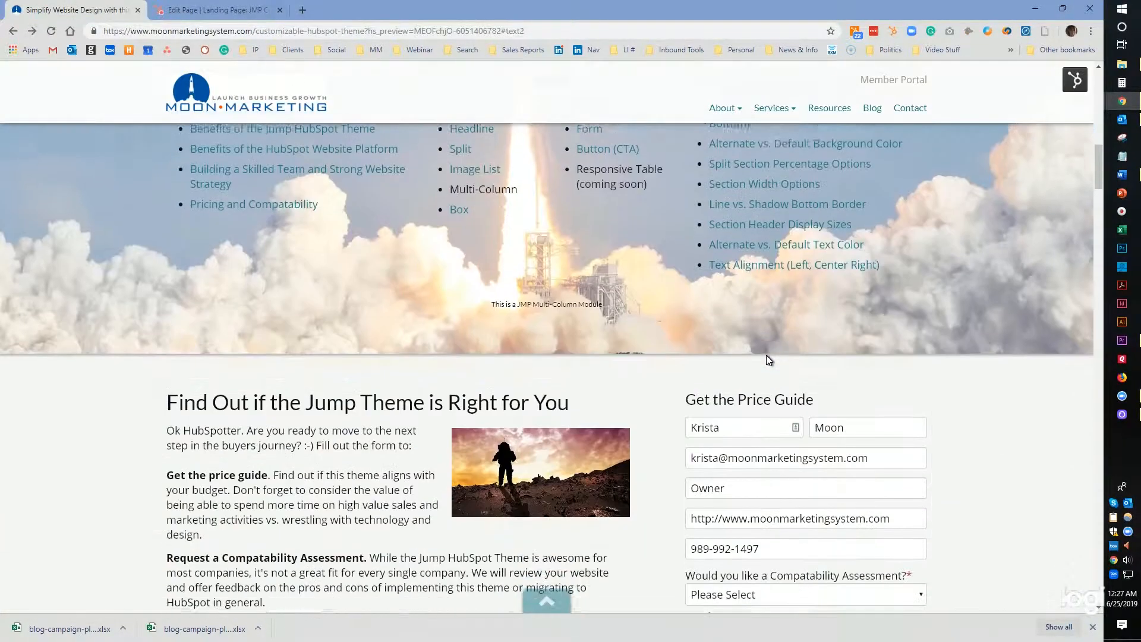
{"action": "scroll", "coordinate": [777, 339], "scroll_direction": "down", "scroll_amount": 3}
{"action": "scroll", "coordinate": [777, 339], "scroll_direction": "up", "scroll_amount": 1}
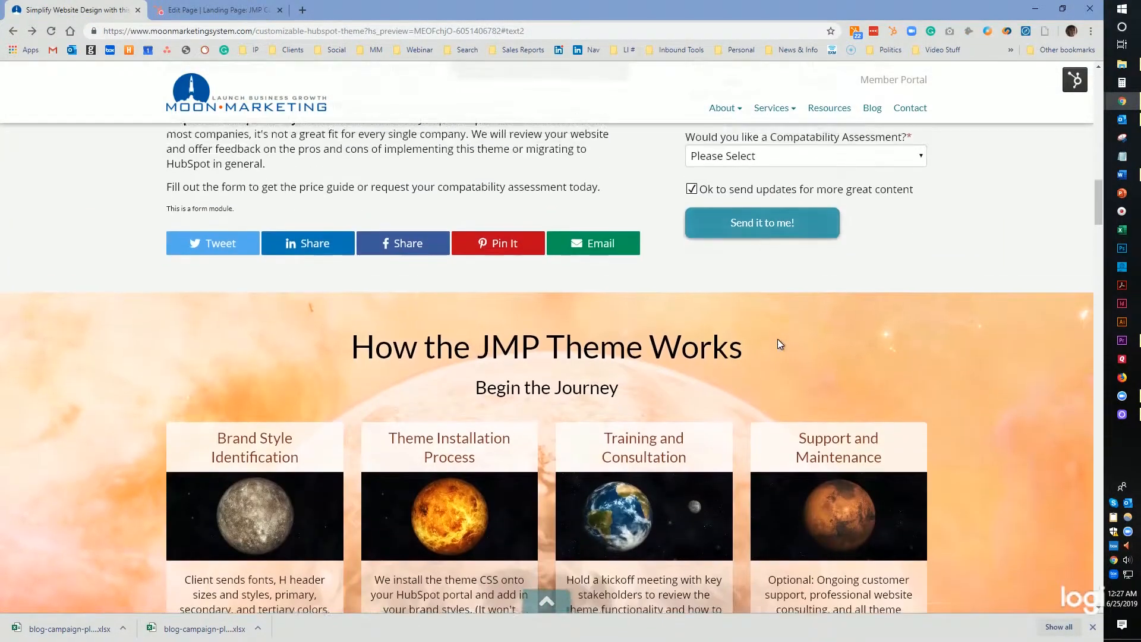
Scroll through the published page's JMP Theme, Image List and Multi-Column sections back up to the Page Table of Contents.
{"action": "scroll", "coordinate": [777, 339], "scroll_direction": "down", "scroll_amount": 3}
{"action": "scroll", "coordinate": [701, 287], "scroll_direction": "up", "scroll_amount": 2}
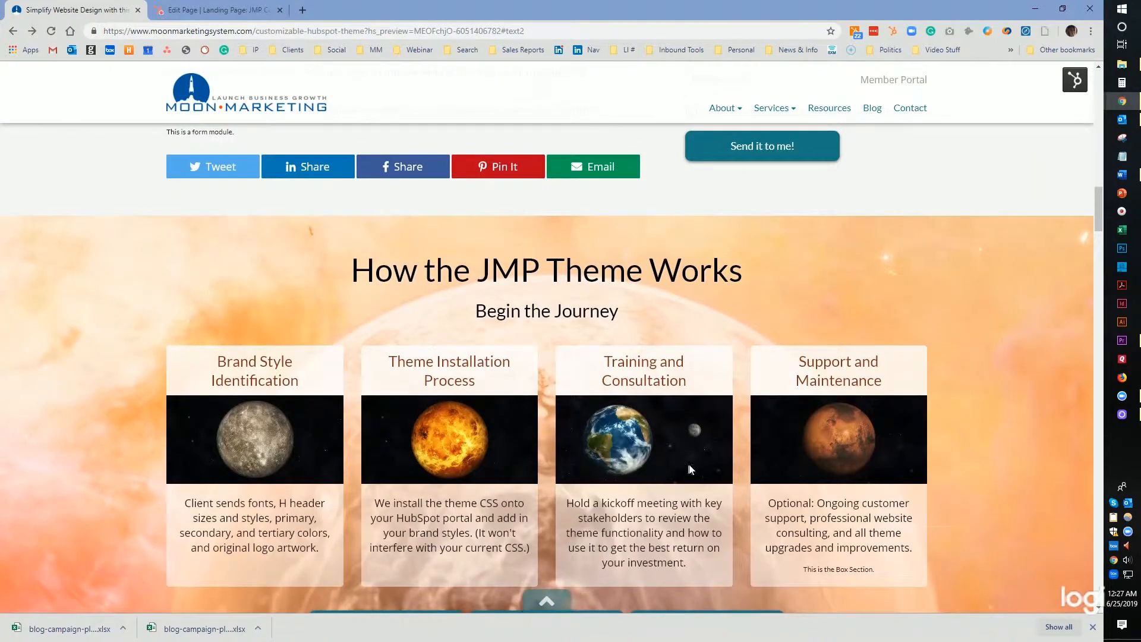
{"action": "scroll", "coordinate": [557, 440], "scroll_direction": "down", "scroll_amount": 2}
{"action": "scroll", "coordinate": [556, 437], "scroll_direction": "down", "scroll_amount": 7}
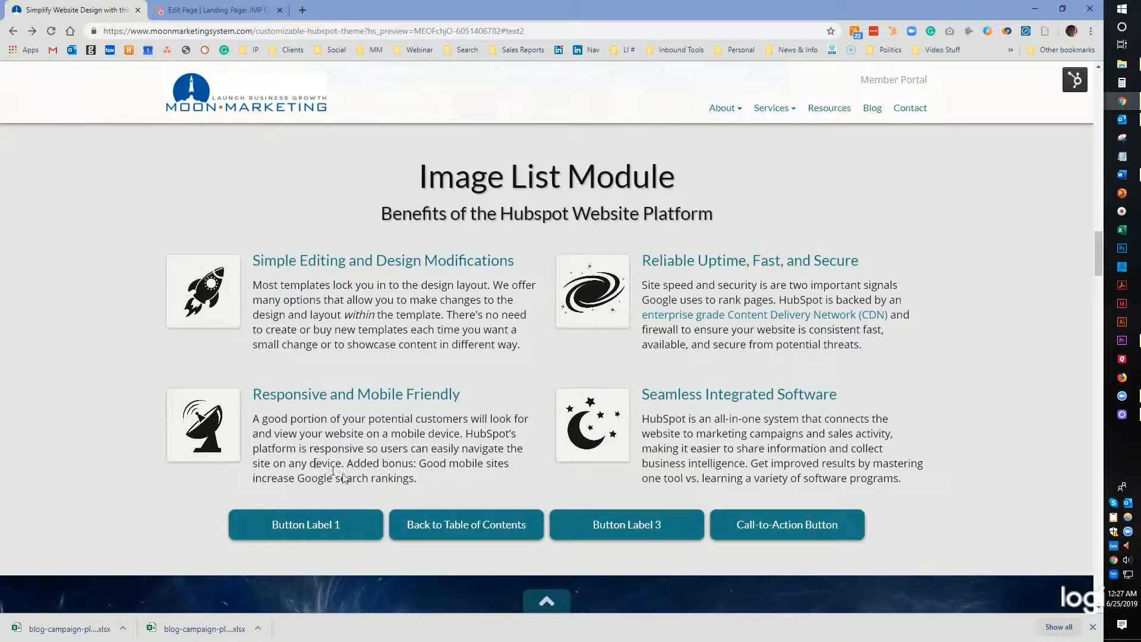
{"action": "scroll", "coordinate": [501, 476], "scroll_direction": "down", "scroll_amount": 6}
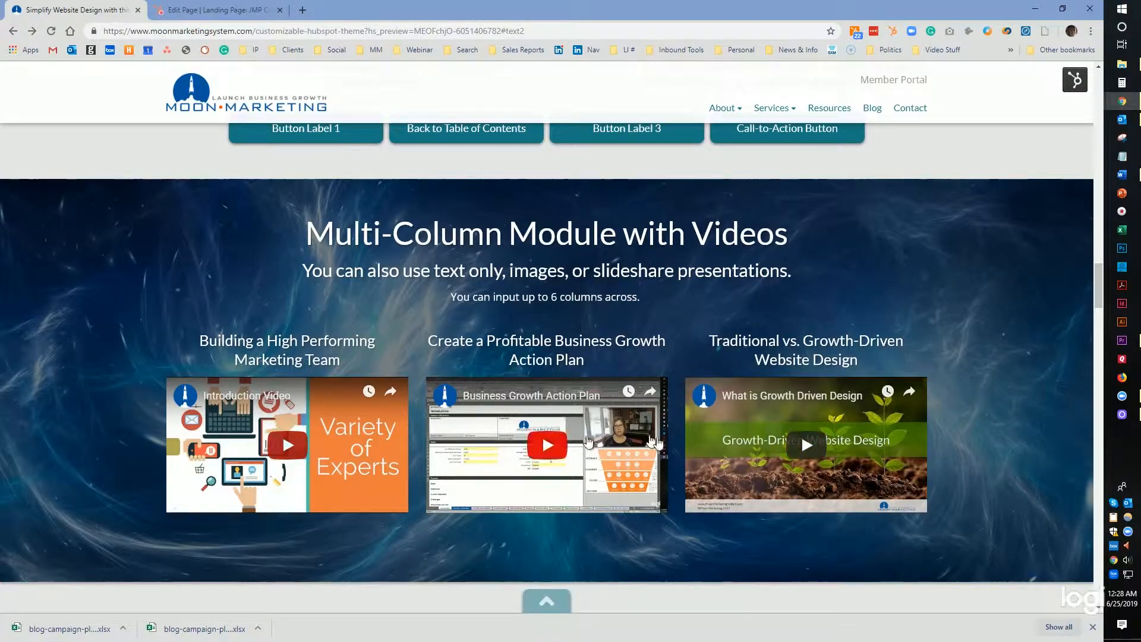
{"action": "scroll", "coordinate": [690, 446], "scroll_direction": "up", "scroll_amount": 15}
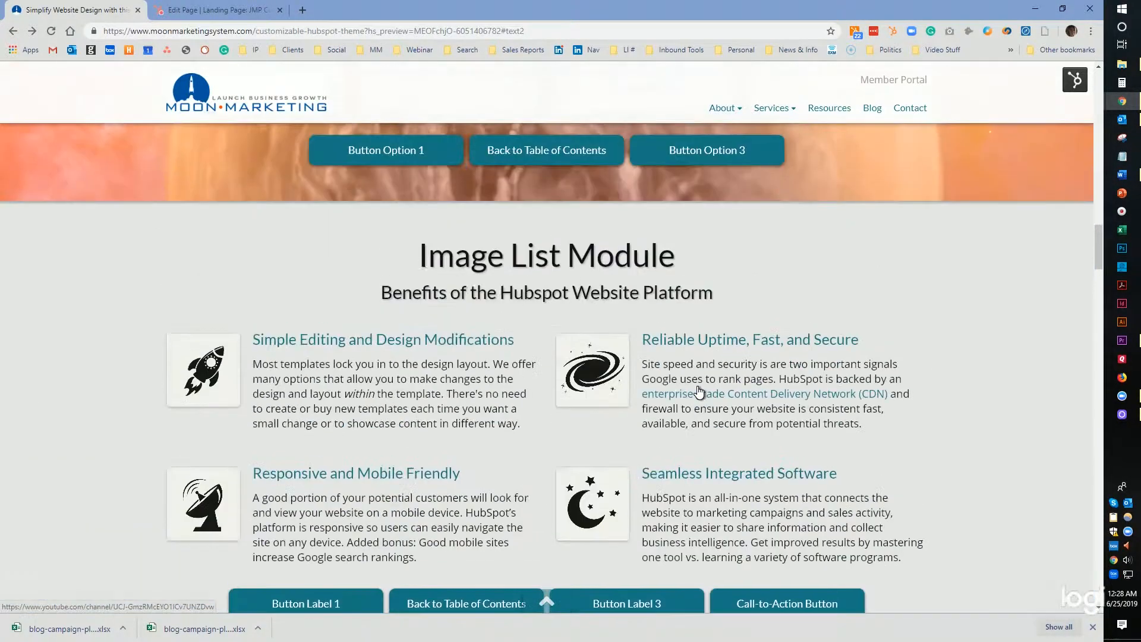
{"action": "scroll", "coordinate": [698, 386], "scroll_direction": "up", "scroll_amount": 8}
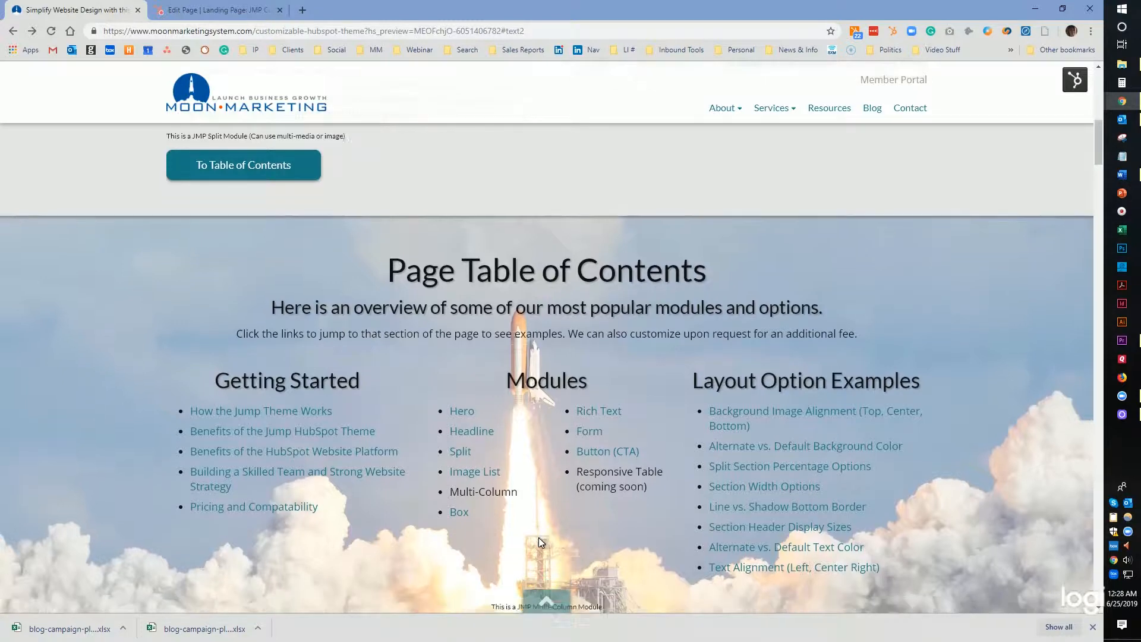
{"action": "scroll", "coordinate": [538, 538], "scroll_direction": "down", "scroll_amount": 3}
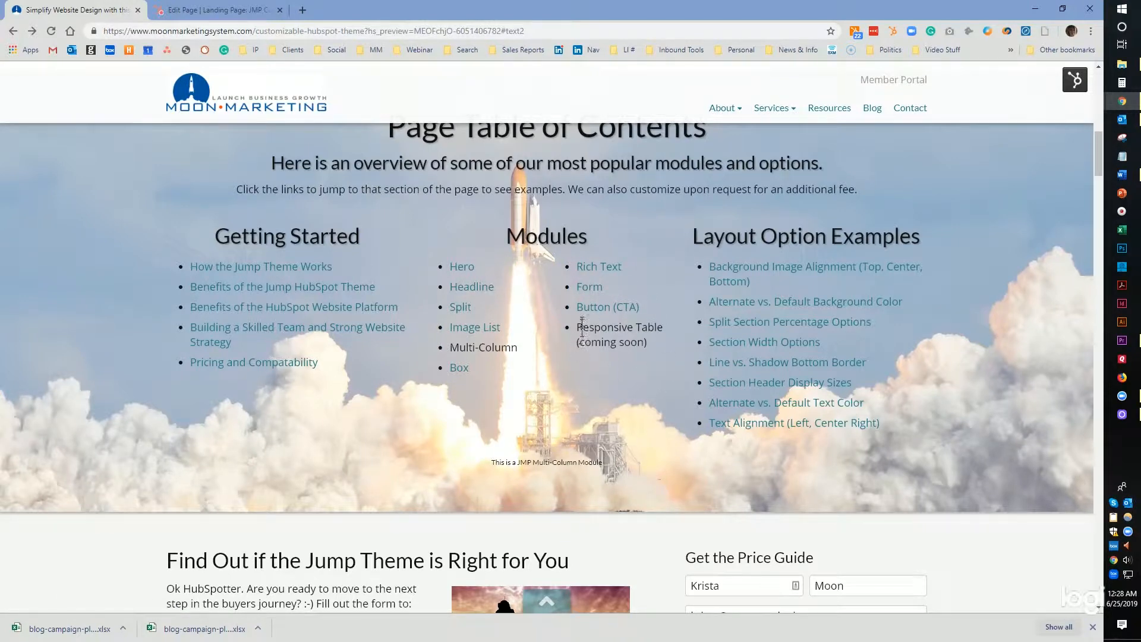
Follow a Table of Contents link and scroll through the split ratio, section width, header alignment and background image examples.
{"action": "left_click", "coordinate": [583, 306]}
{"action": "scroll", "coordinate": [580, 310], "scroll_direction": "down", "scroll_amount": 14}
{"action": "scroll", "coordinate": [581, 310], "scroll_direction": "down", "scroll_amount": 6}
{"action": "scroll", "coordinate": [450, 282], "scroll_direction": "down", "scroll_amount": 4}
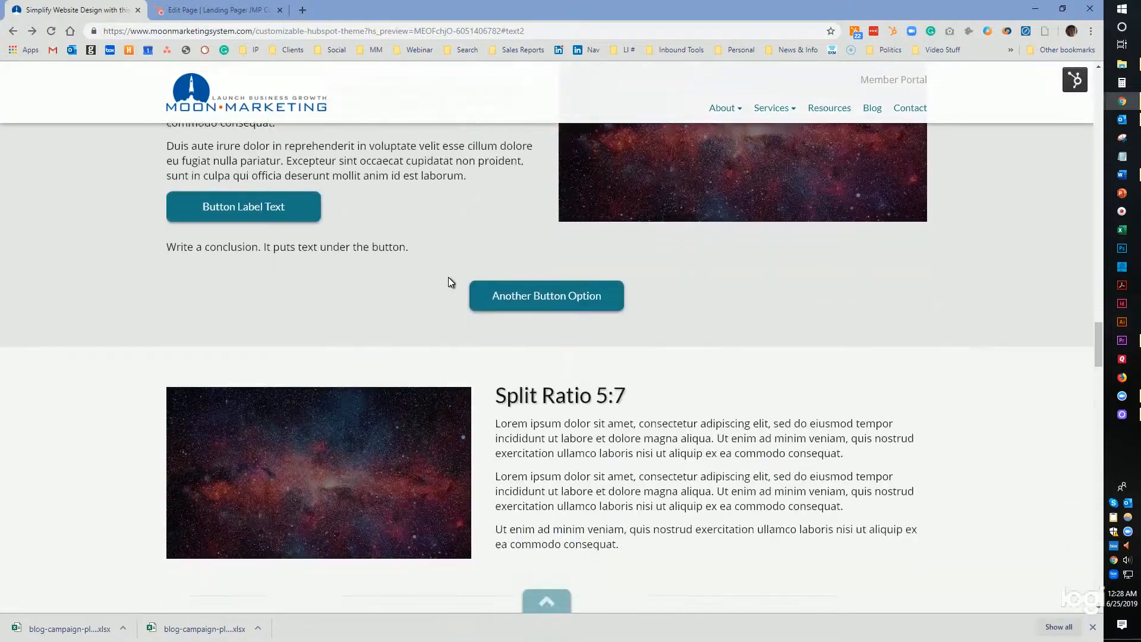
{"action": "scroll", "coordinate": [449, 282], "scroll_direction": "down", "scroll_amount": 10}
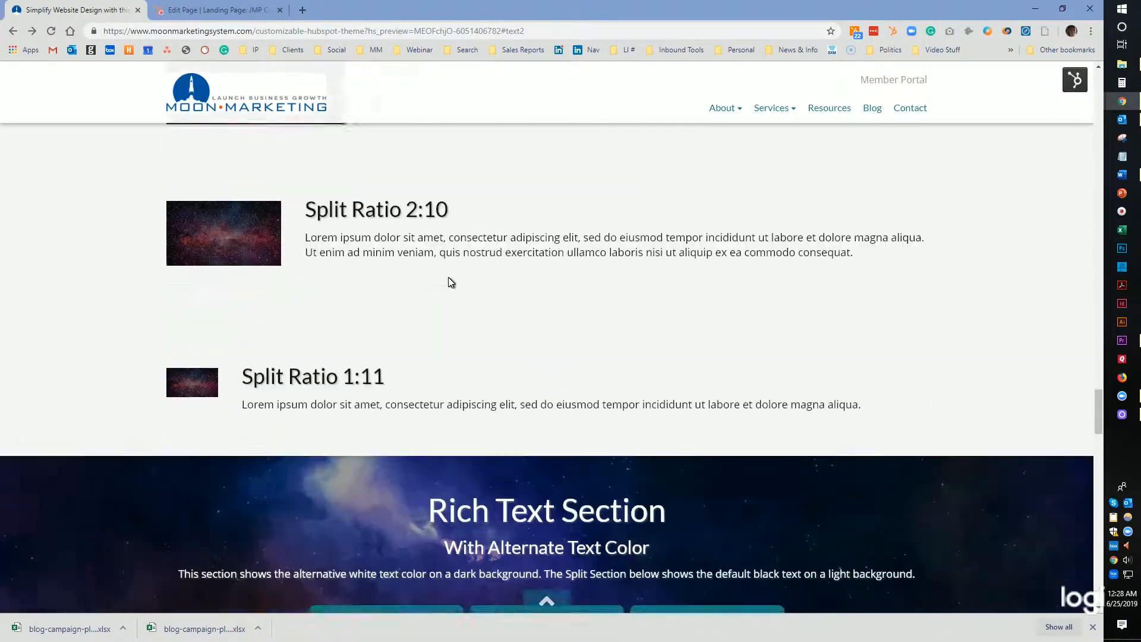
{"action": "scroll", "coordinate": [449, 281], "scroll_direction": "down", "scroll_amount": 5}
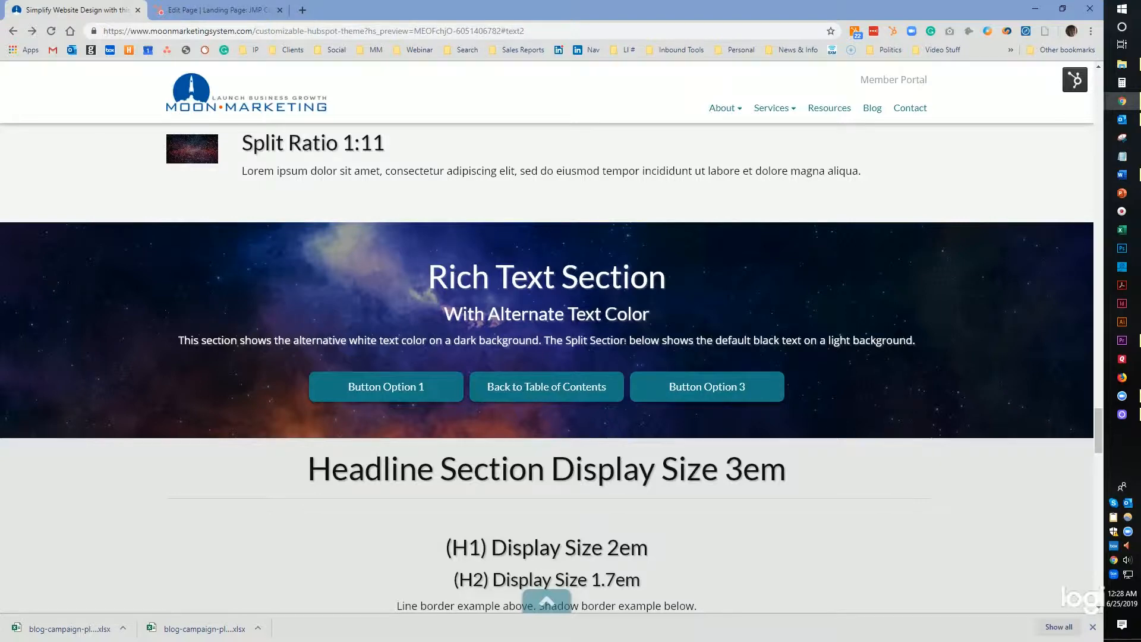
{"action": "scroll", "coordinate": [623, 337], "scroll_direction": "down", "scroll_amount": 4}
{"action": "scroll", "coordinate": [557, 342], "scroll_direction": "down", "scroll_amount": 7}
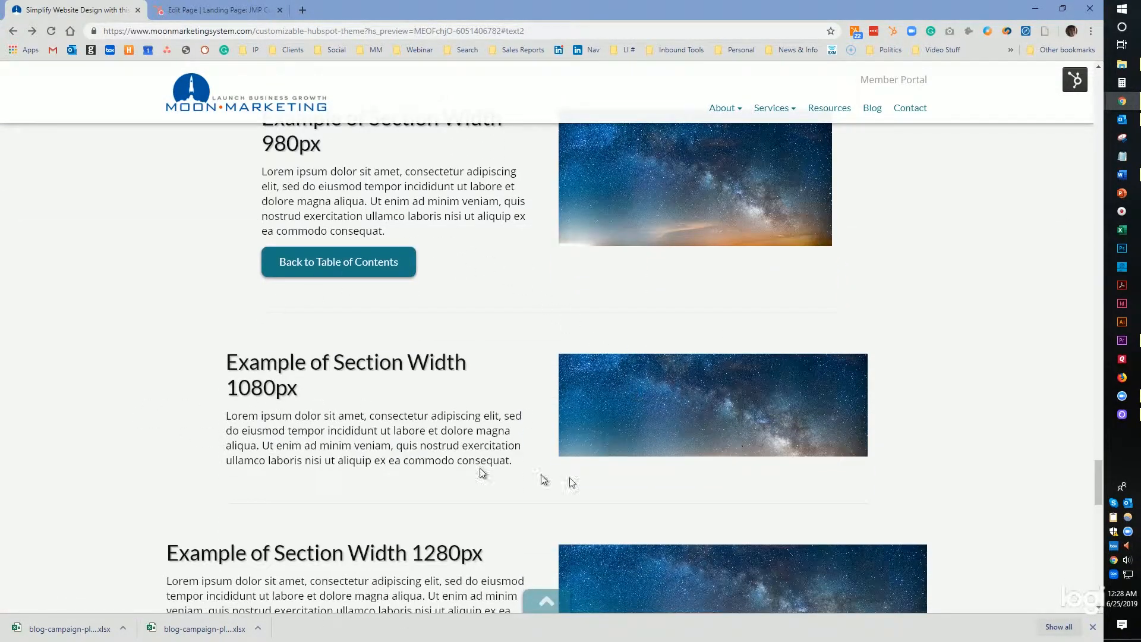
{"action": "scroll", "coordinate": [458, 478], "scroll_direction": "down", "scroll_amount": 10}
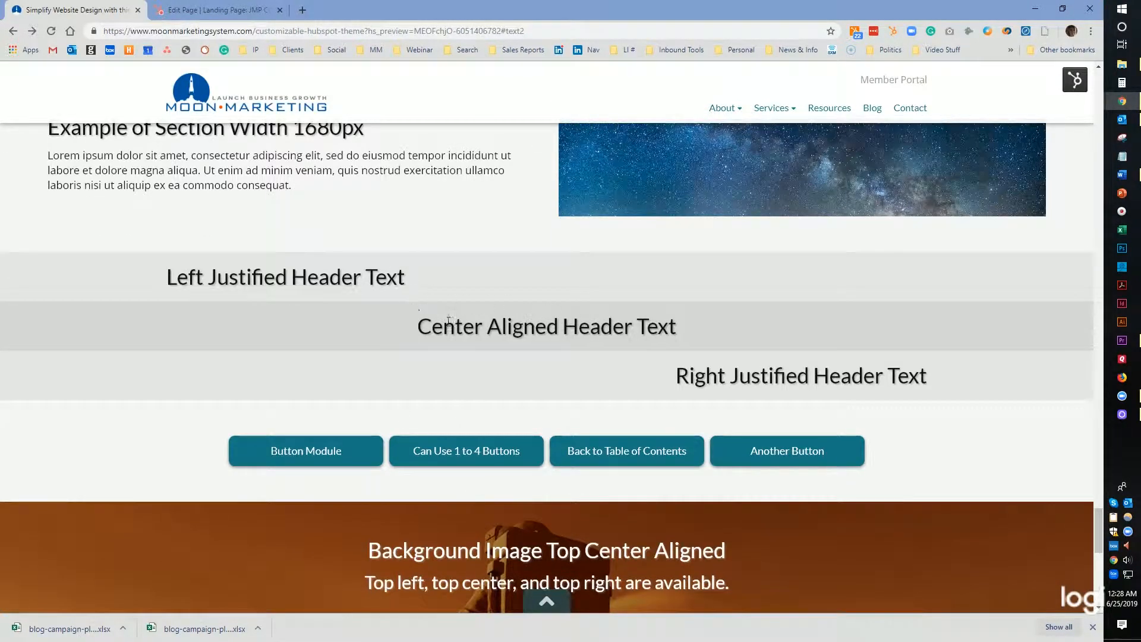
{"action": "scroll", "coordinate": [556, 344], "scroll_direction": "down", "scroll_amount": 6}
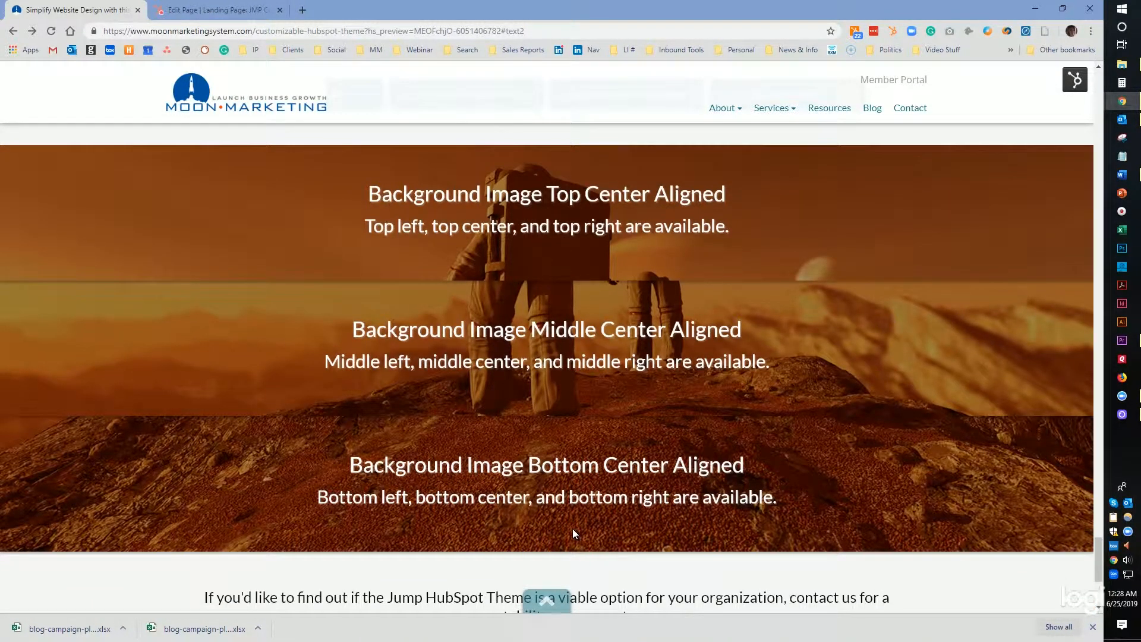
{"action": "scroll", "coordinate": [569, 527], "scroll_direction": "up", "scroll_amount": 11}
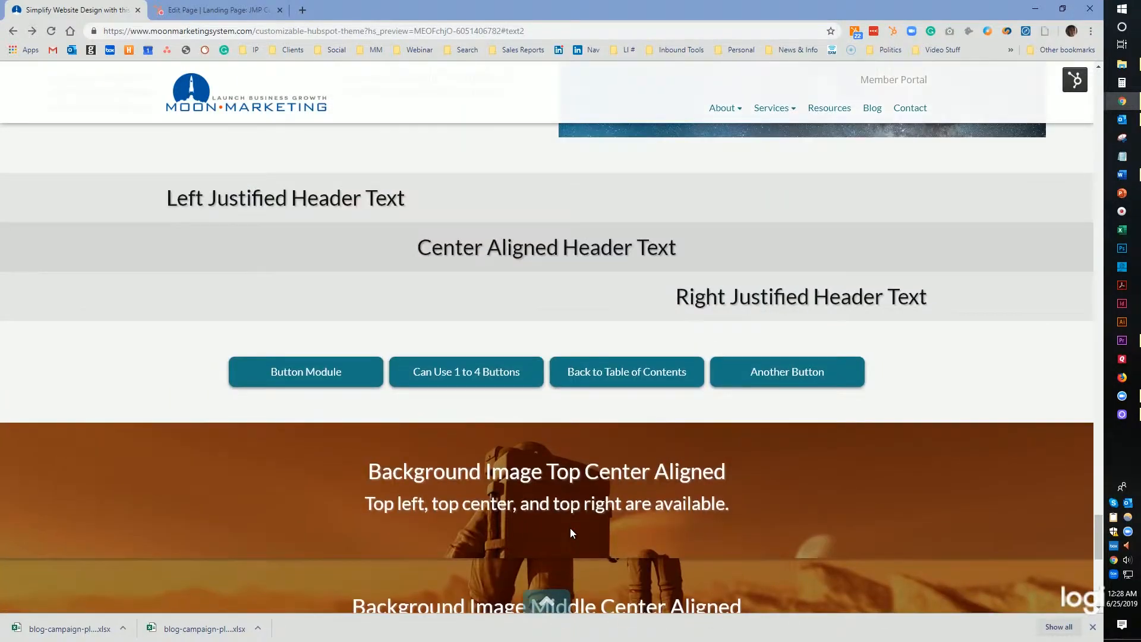
{"action": "scroll", "coordinate": [569, 527], "scroll_direction": "up", "scroll_amount": 20}
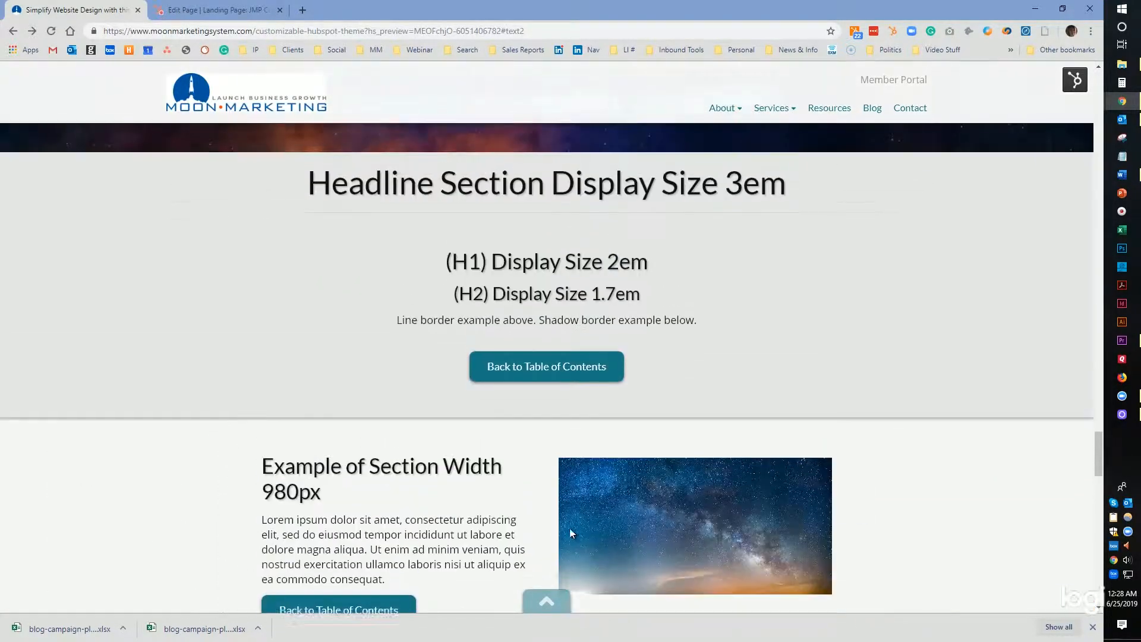
{"action": "scroll", "coordinate": [572, 531], "scroll_direction": "up", "scroll_amount": 20}
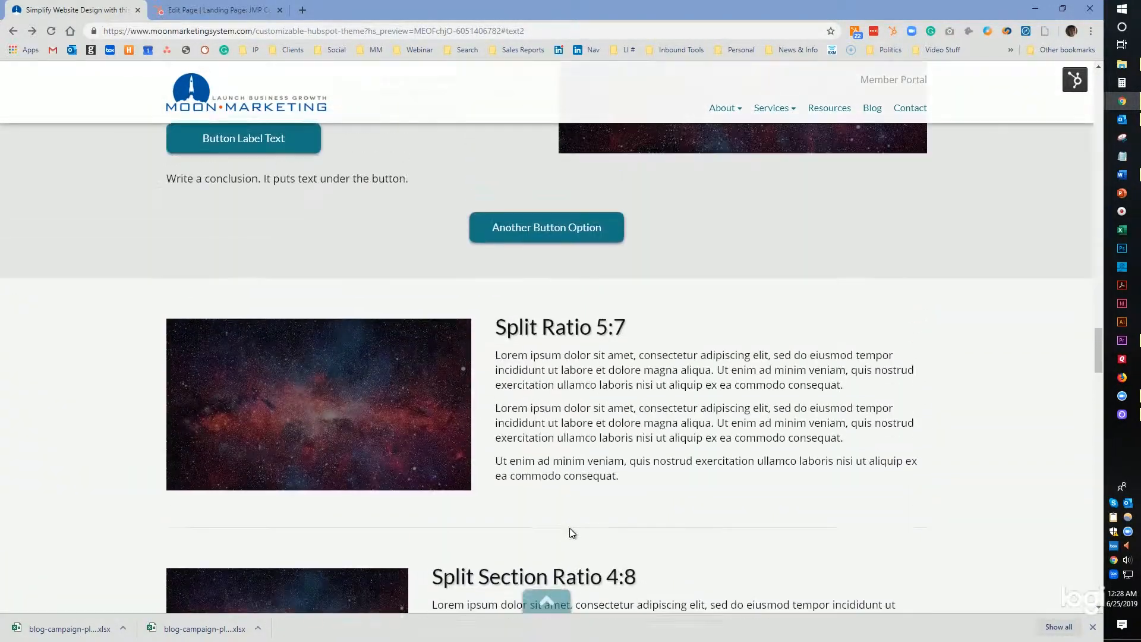
{"action": "scroll", "coordinate": [569, 529], "scroll_direction": "up", "scroll_amount": 20}
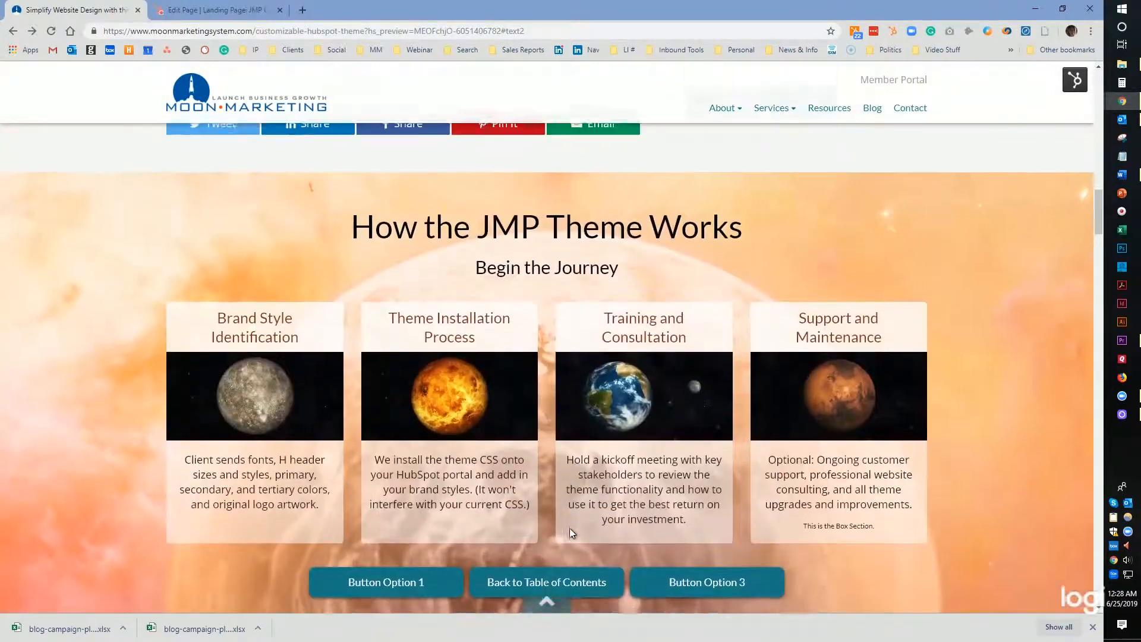